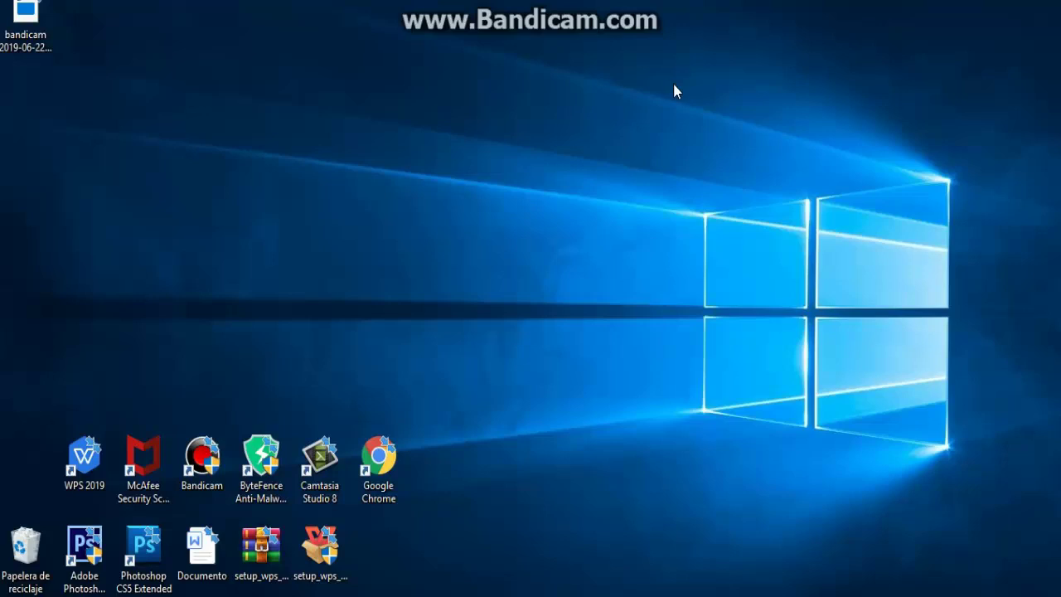
- Move the bandicam recording file lower on the desktop so that its icon and name show completely
{"action": "left_click_drag", "start_coordinate": [35, 23], "coordinate": [48, 96]}
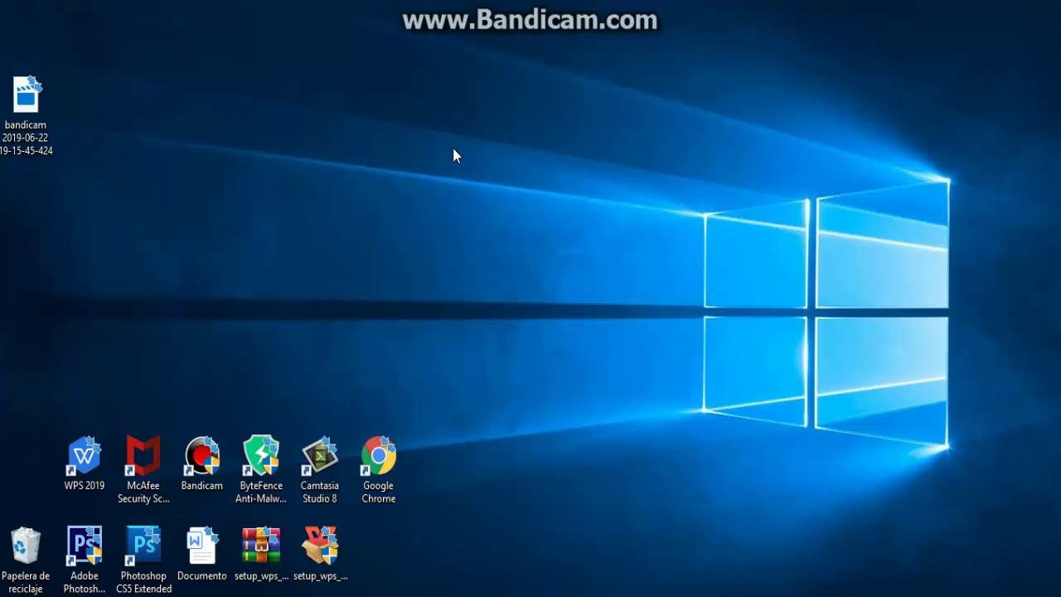
{"action": "left_click_drag", "start_coordinate": [202, 460], "coordinate": [207, 124]}
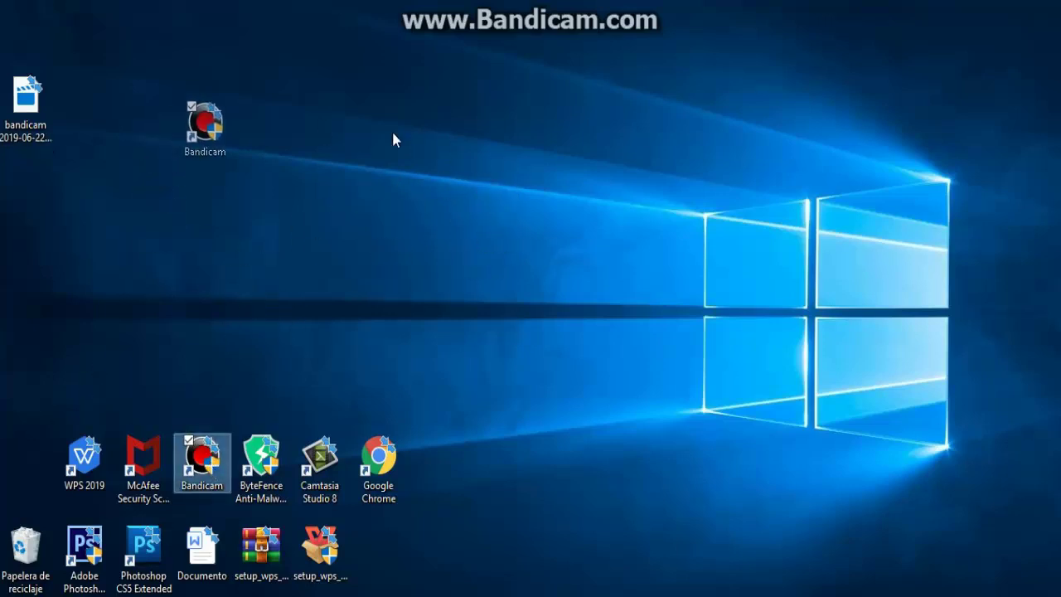
{"action": "left_click_drag", "start_coordinate": [393, 139], "coordinate": [438, 191]}
{"action": "left_click_drag", "start_coordinate": [337, 107], "coordinate": [474, 349]}
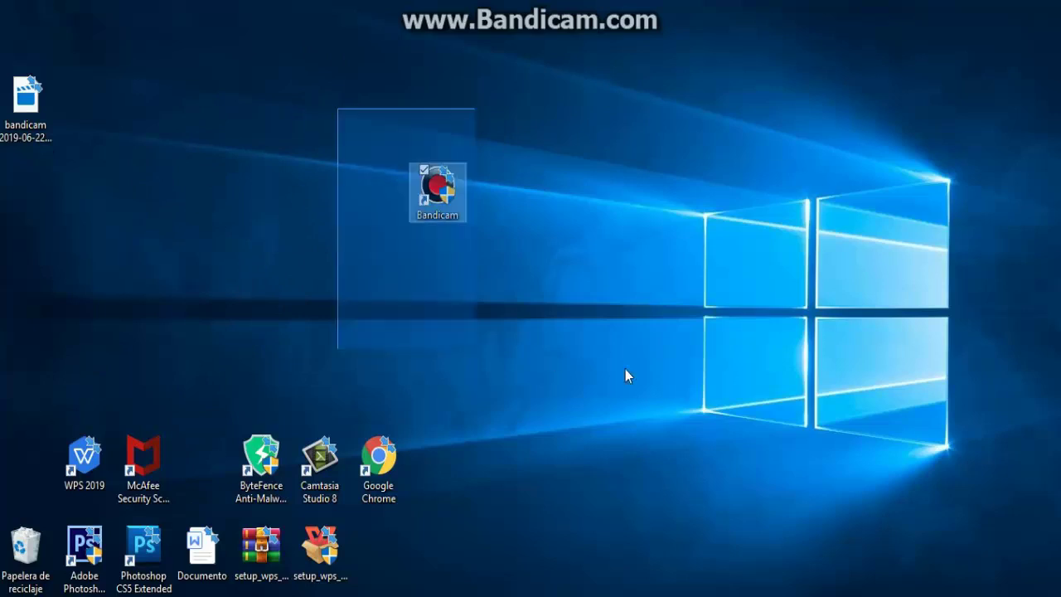
{"action": "left_click_drag", "start_coordinate": [625, 375], "coordinate": [504, 303]}
{"action": "left_click_drag", "start_coordinate": [437, 189], "coordinate": [210, 448]}
{"action": "left_click", "coordinate": [229, 353]}
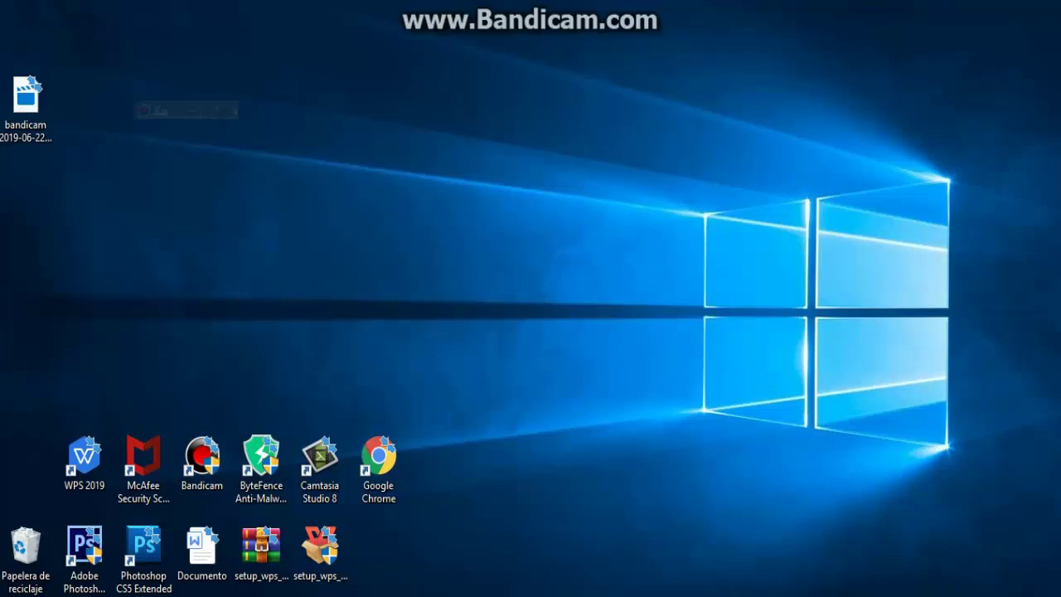
- Position the Bandicam window fully in view over the desktop, clear of the recording file's icon
{"action": "left_click_drag", "start_coordinate": [239, 4], "coordinate": [367, 42]}
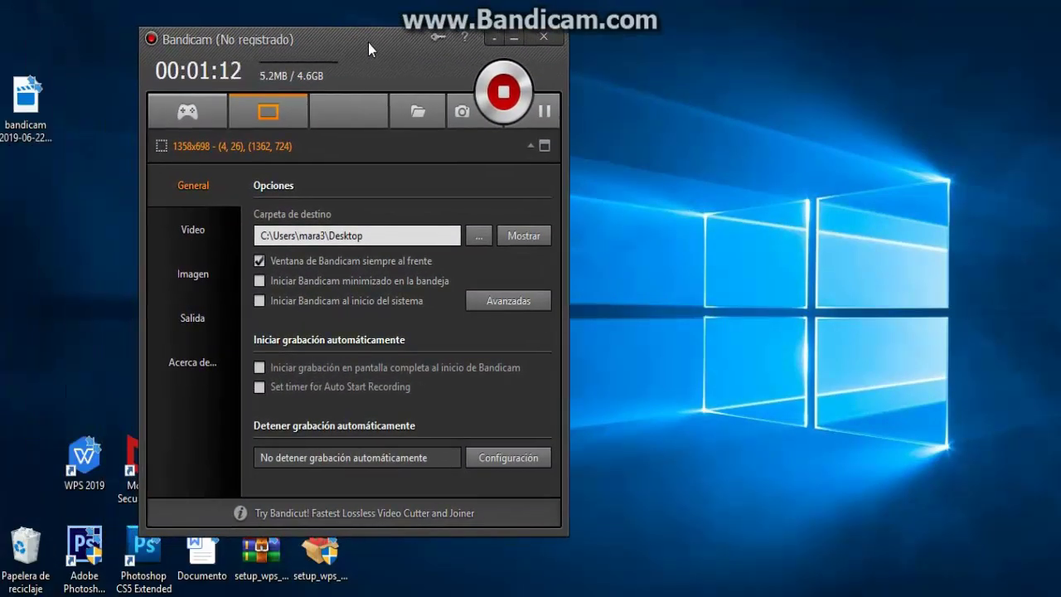
{"action": "left_click", "coordinate": [26, 100]}
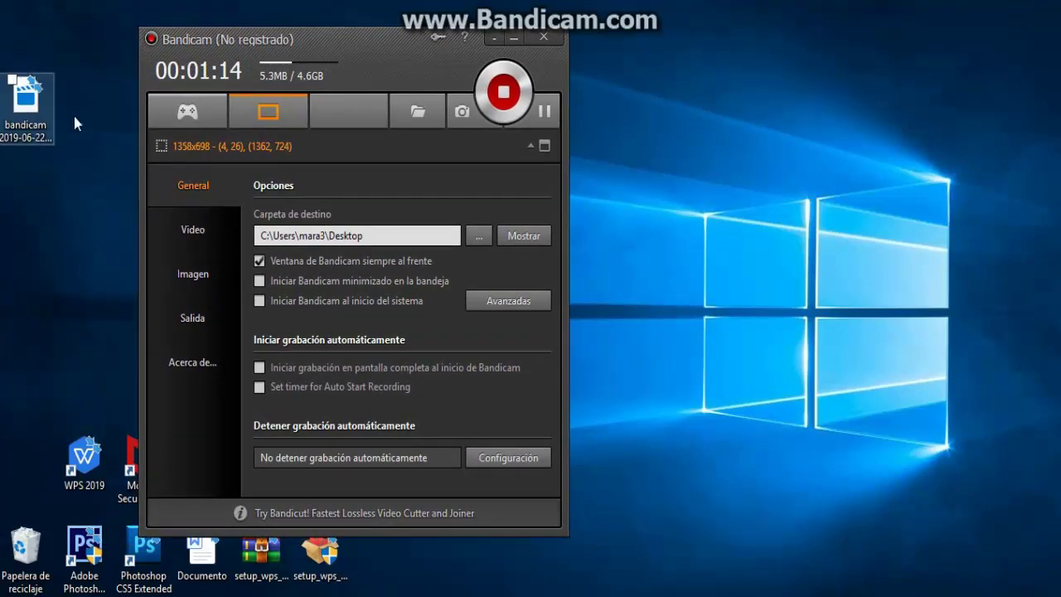
{"action": "left_click", "coordinate": [88, 61]}
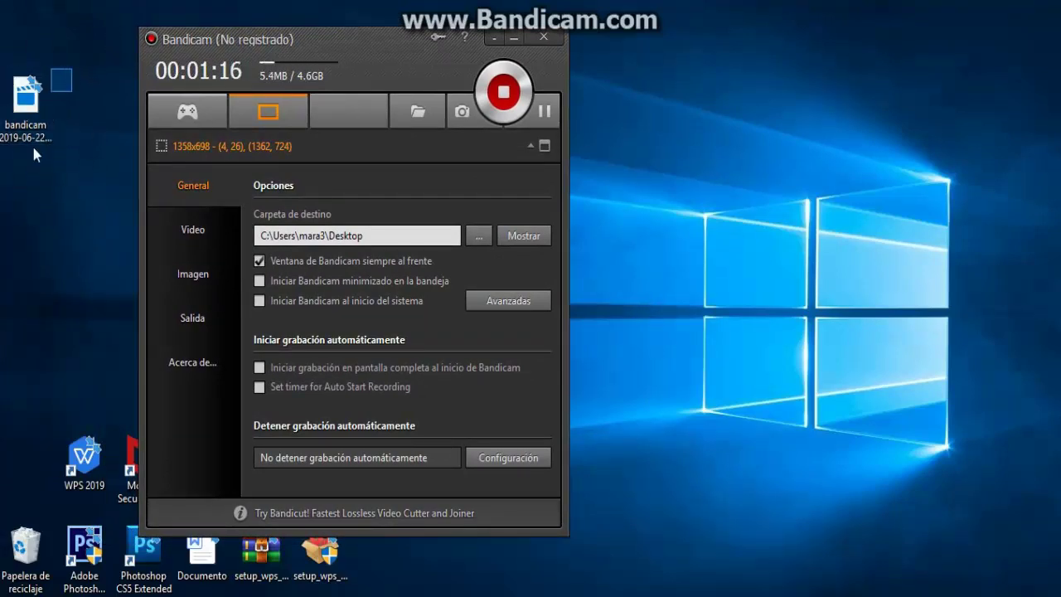
{"action": "left_click_drag", "start_coordinate": [34, 155], "coordinate": [76, 87]}
{"action": "left_click", "coordinate": [366, 45]}
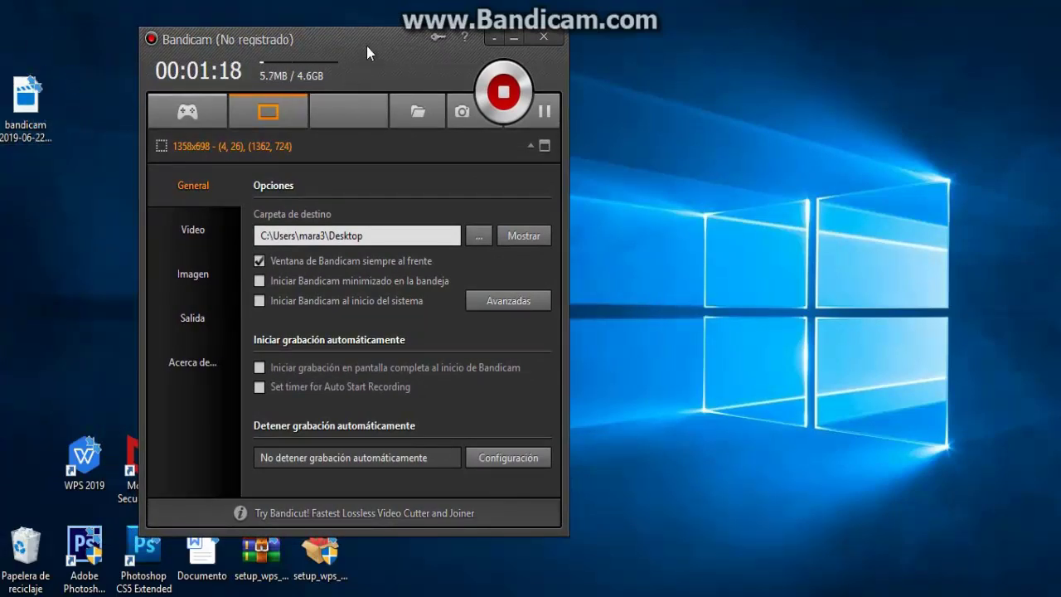
{"action": "left_click_drag", "start_coordinate": [367, 46], "coordinate": [386, 61]}
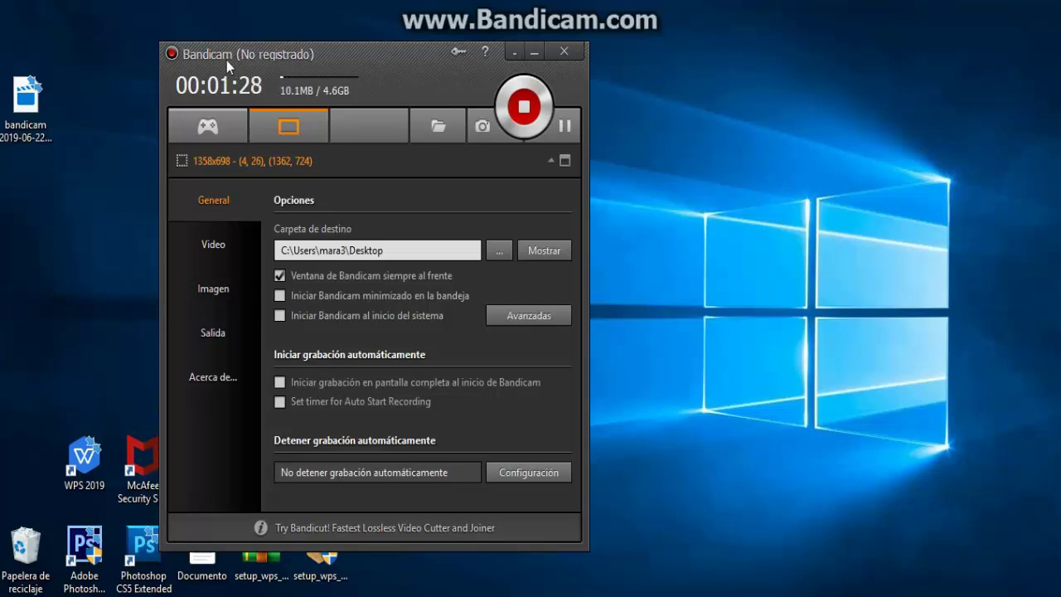
{"action": "left_click_drag", "start_coordinate": [369, 59], "coordinate": [416, 53]}
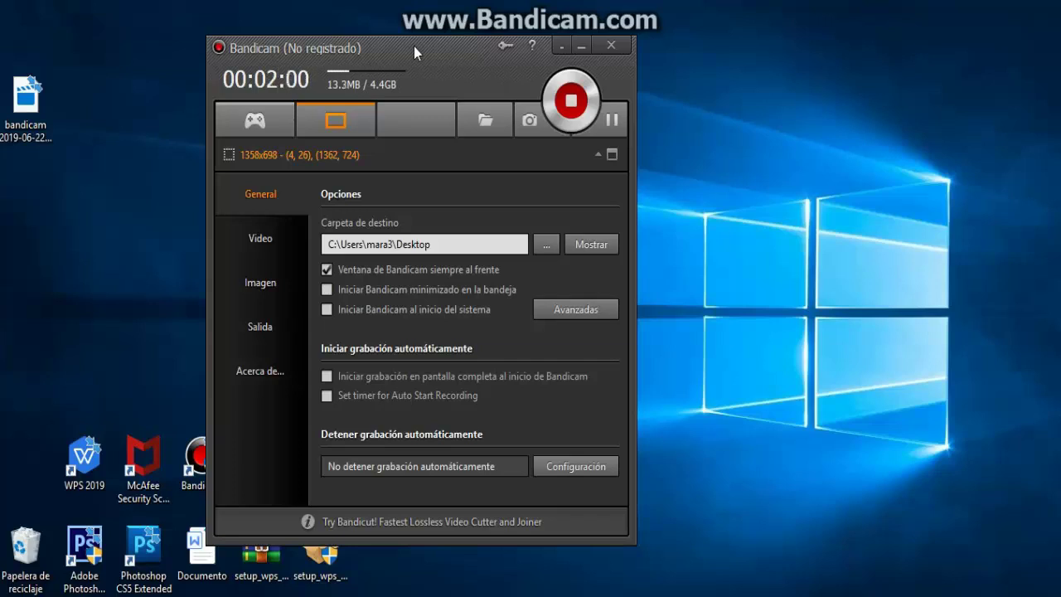
- Try to switch the recording method to game recording, but decline stopping the current recording
{"action": "left_click", "coordinate": [247, 125]}
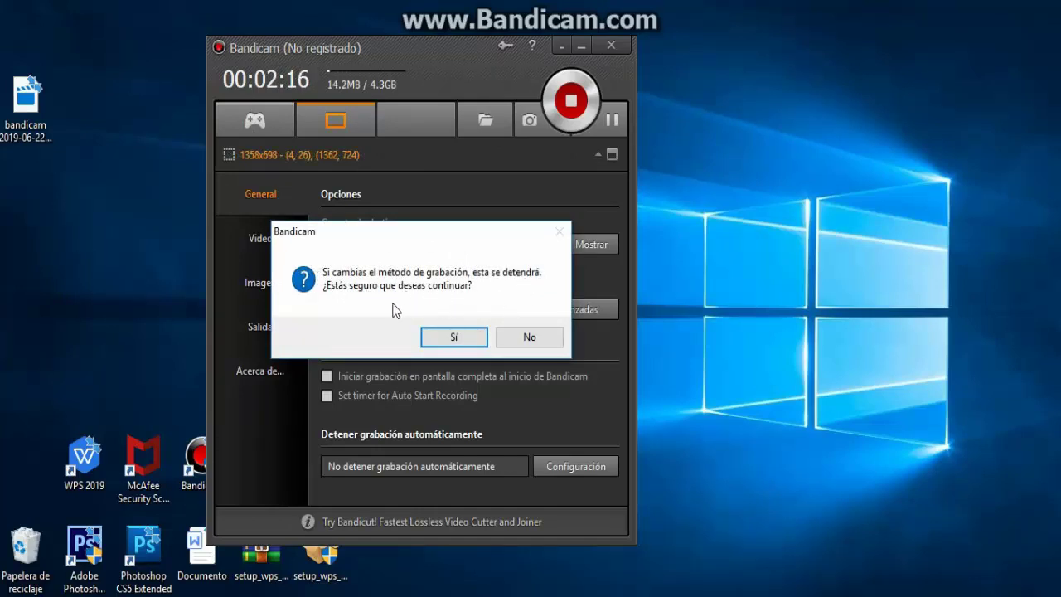
{"action": "left_click", "coordinate": [524, 338]}
{"action": "left_click_drag", "start_coordinate": [401, 46], "coordinate": [440, 54]}
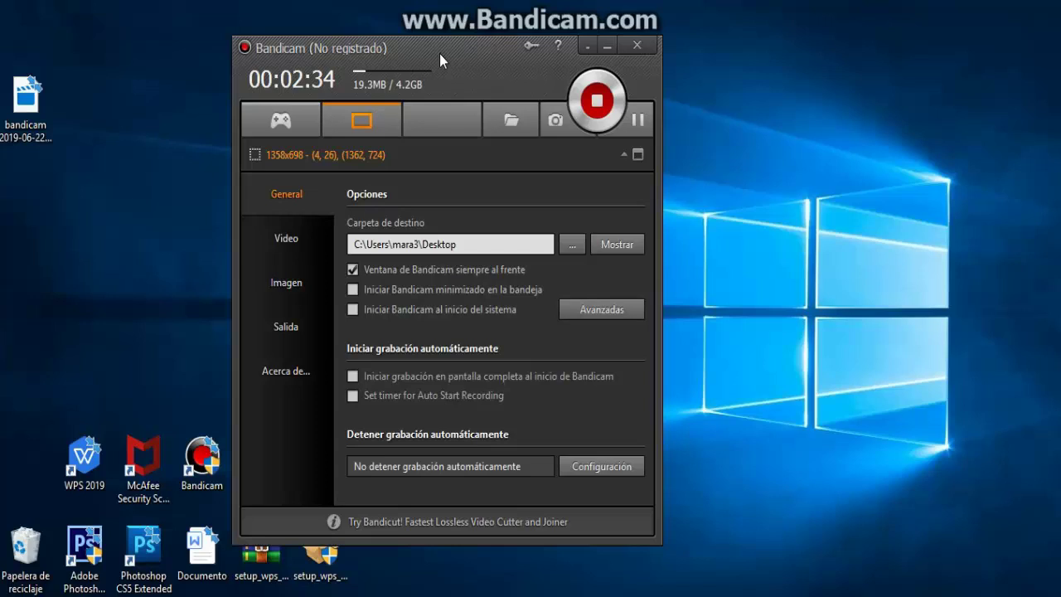
{"action": "left_click_drag", "start_coordinate": [467, 63], "coordinate": [480, 56]}
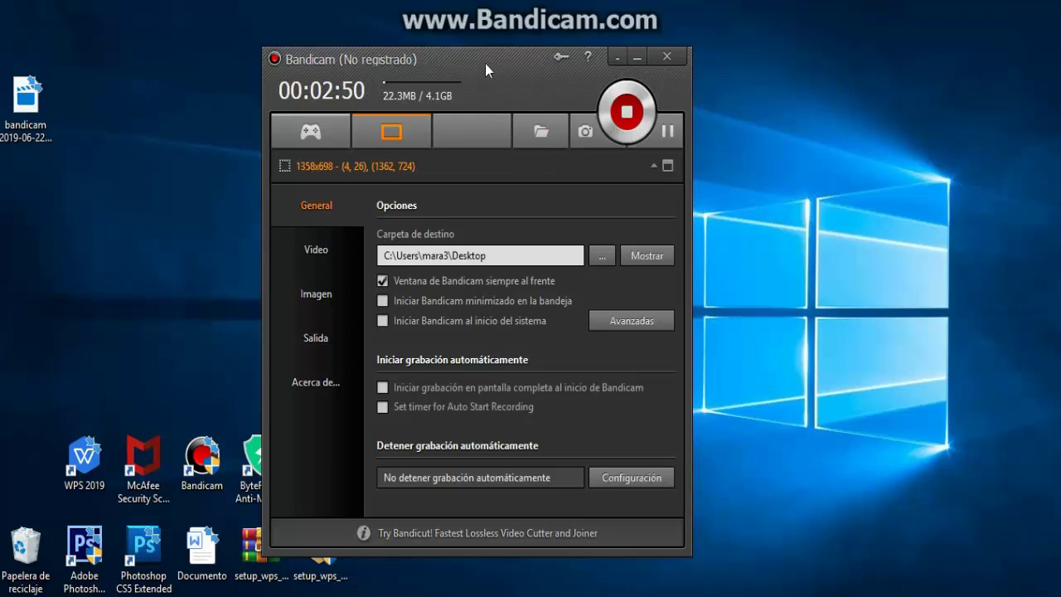
{"action": "mouse_move", "coordinate": [487, 59]}
{"action": "left_mouse_down"}
{"action": "mouse_move", "coordinate": [471, 63]}
{"action": "mouse_move", "coordinate": [502, 49]}
{"action": "left_mouse_up"}
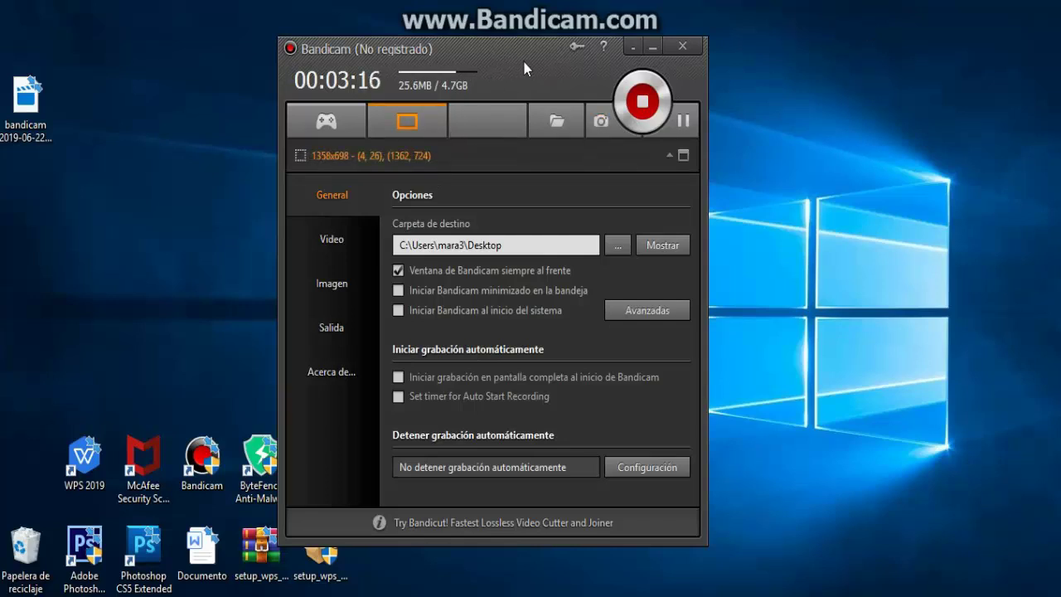
{"action": "left_click_drag", "start_coordinate": [502, 48], "coordinate": [495, 71]}
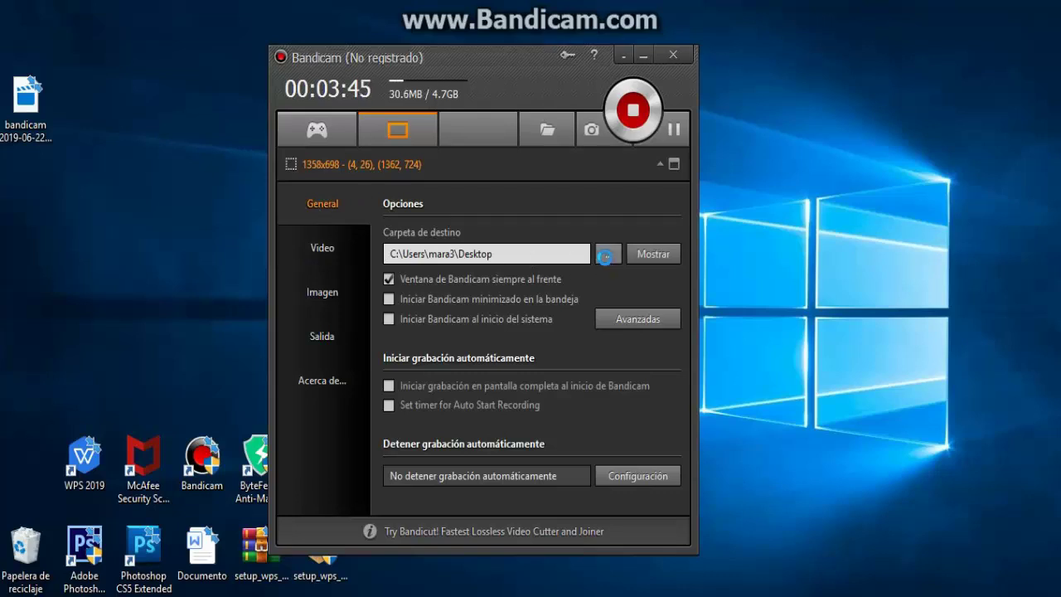
- Look at the folder picker for the recordings' destination and dismiss it without choosing a folder
{"action": "left_click_drag", "start_coordinate": [468, 176], "coordinate": [408, 162]}
{"action": "left_click", "coordinate": [554, 399]}
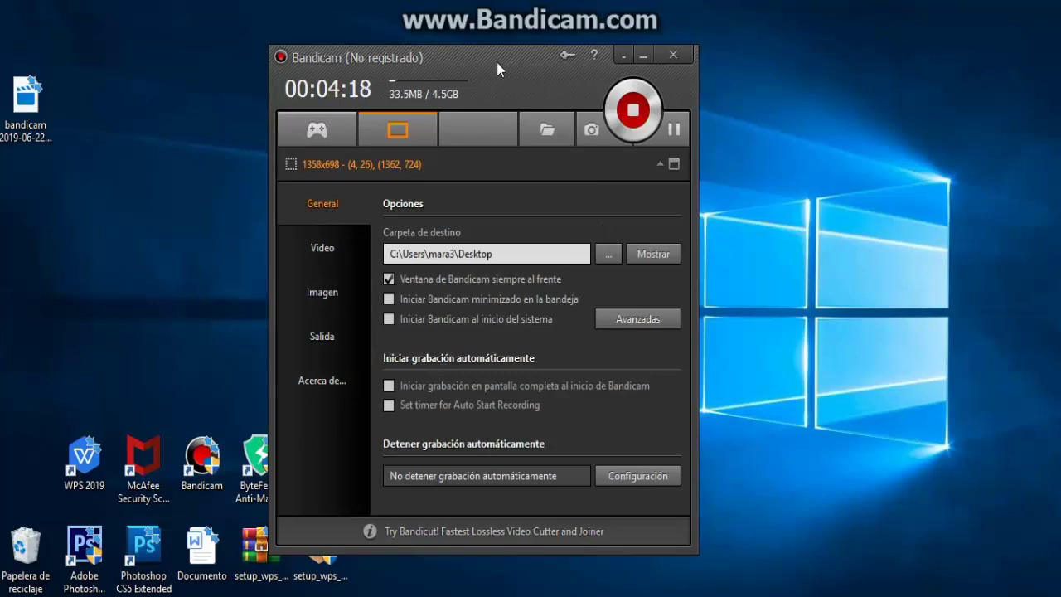
- Open the advanced options at the general settings and shift the dialog slightly
{"action": "mouse_move", "coordinate": [496, 62]}
{"action": "left_mouse_down"}
{"action": "mouse_move", "coordinate": [514, 83]}
{"action": "mouse_move", "coordinate": [504, 129]}
{"action": "mouse_move", "coordinate": [460, 97]}
{"action": "mouse_move", "coordinate": [491, 66]}
{"action": "mouse_move", "coordinate": [484, 74]}
{"action": "left_mouse_up"}
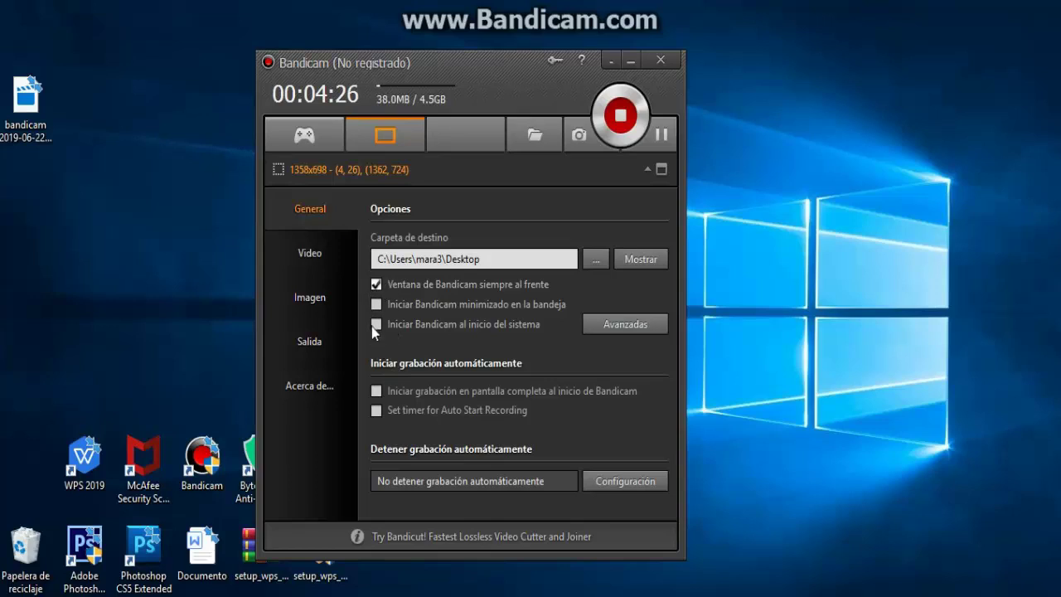
{"action": "left_click", "coordinate": [612, 330]}
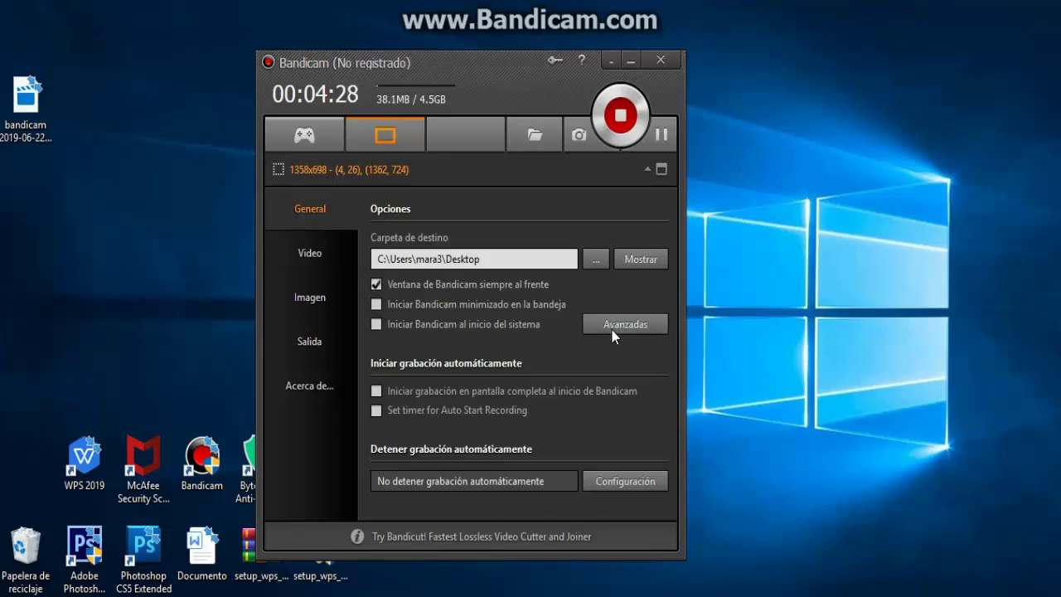
{"action": "left_click", "coordinate": [336, 169]}
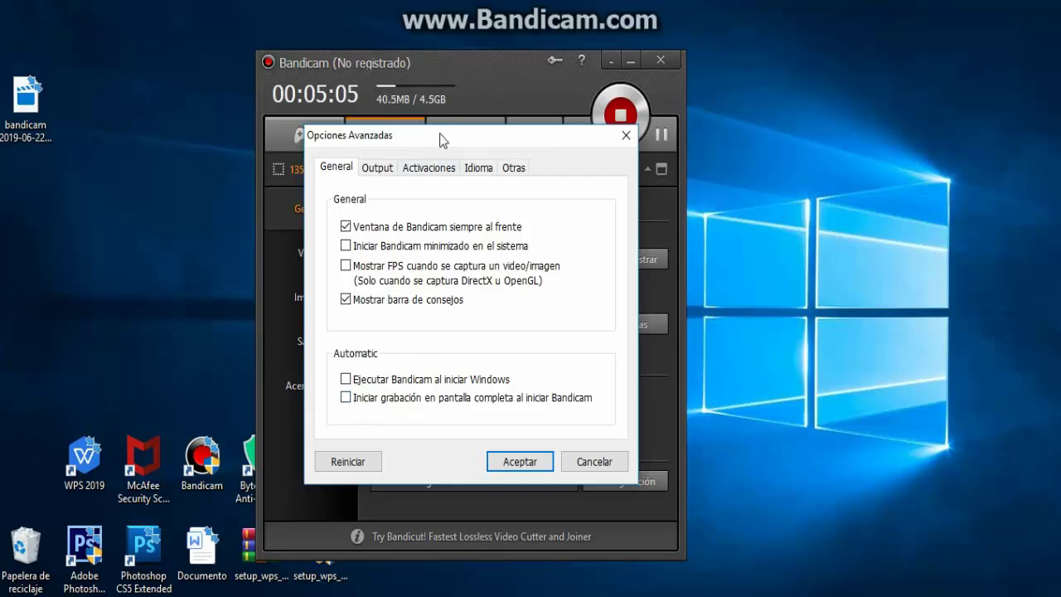
{"action": "left_click_drag", "start_coordinate": [481, 140], "coordinate": [499, 132]}
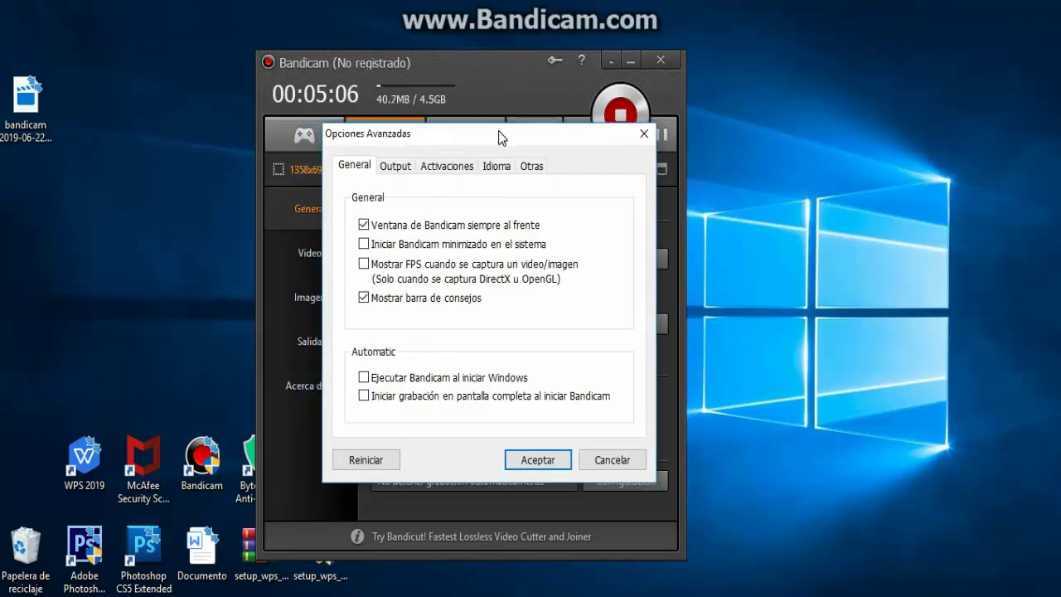
- Review the output folder, disk write cache and file naming settings in the advanced options
{"action": "left_click", "coordinate": [394, 166]}
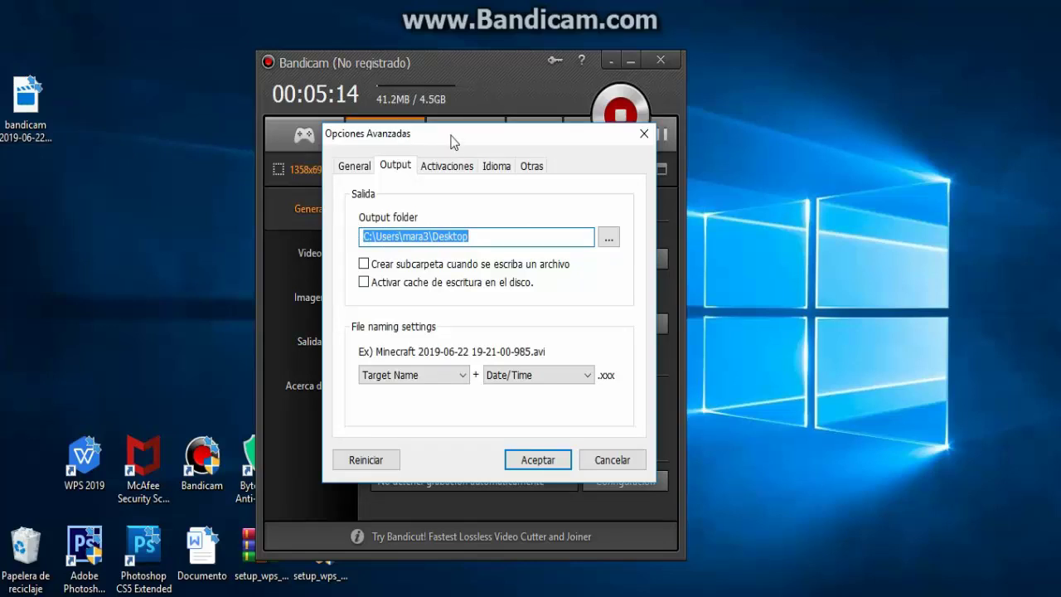
{"action": "mouse_move", "coordinate": [453, 141]}
{"action": "left_mouse_down"}
{"action": "mouse_move", "coordinate": [452, 120]}
{"action": "mouse_move", "coordinate": [449, 132]}
{"action": "left_mouse_up"}
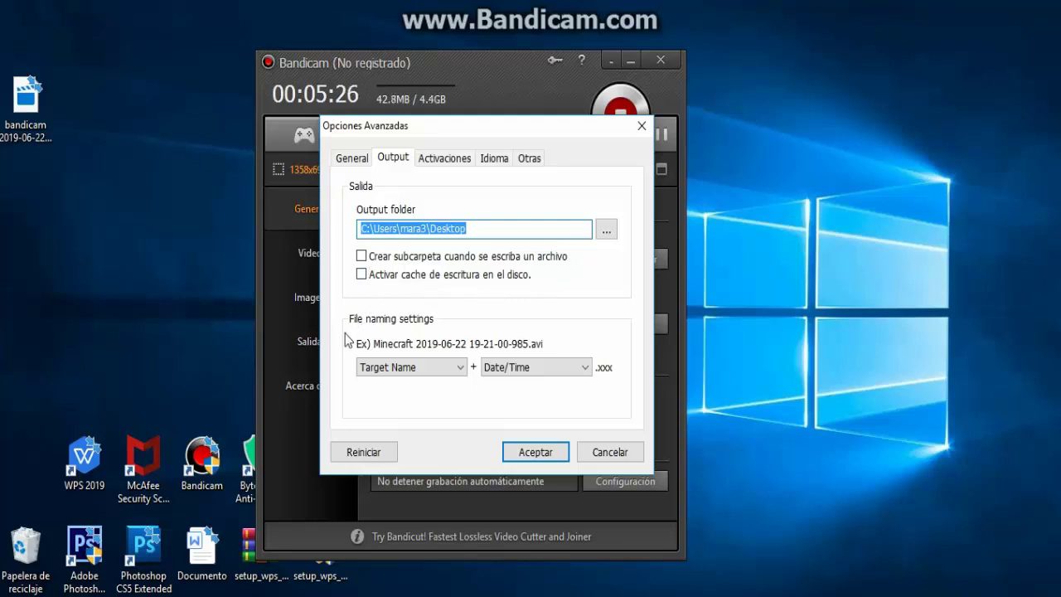
{"action": "left_click", "coordinate": [361, 273]}
{"action": "left_click_drag", "start_coordinate": [463, 124], "coordinate": [437, 124]}
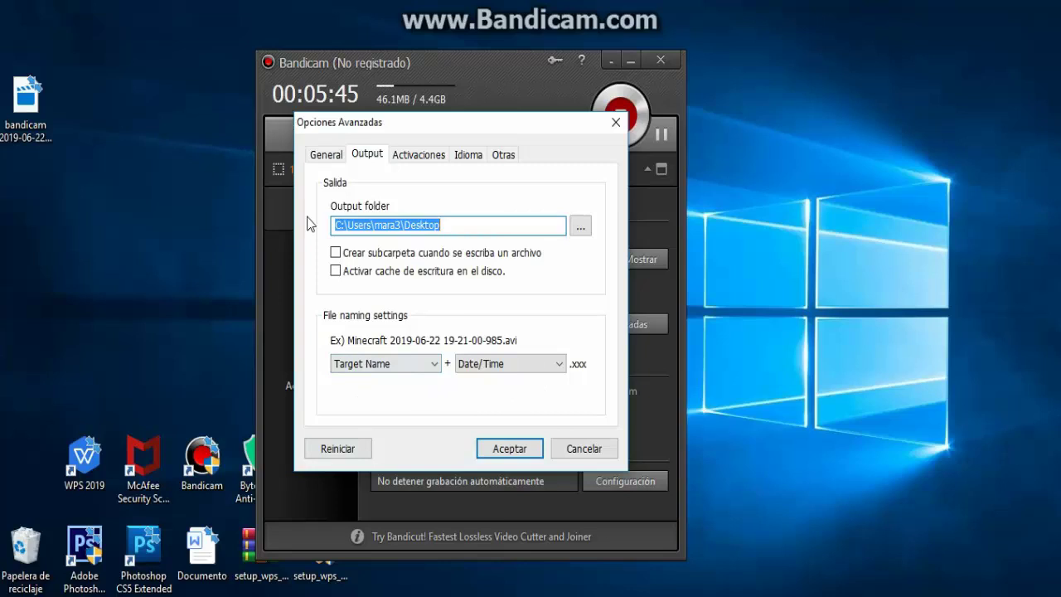
- Review the activation targets and the interface language settings, including the list of translators
{"action": "key", "text": "ctrl+Tab"}
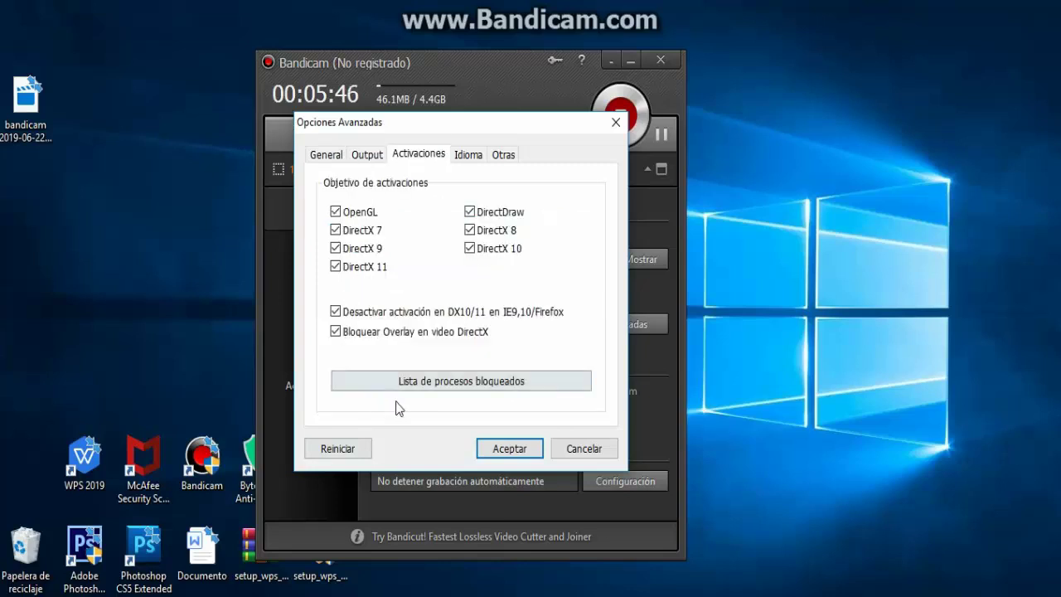
{"action": "left_click", "coordinate": [469, 157]}
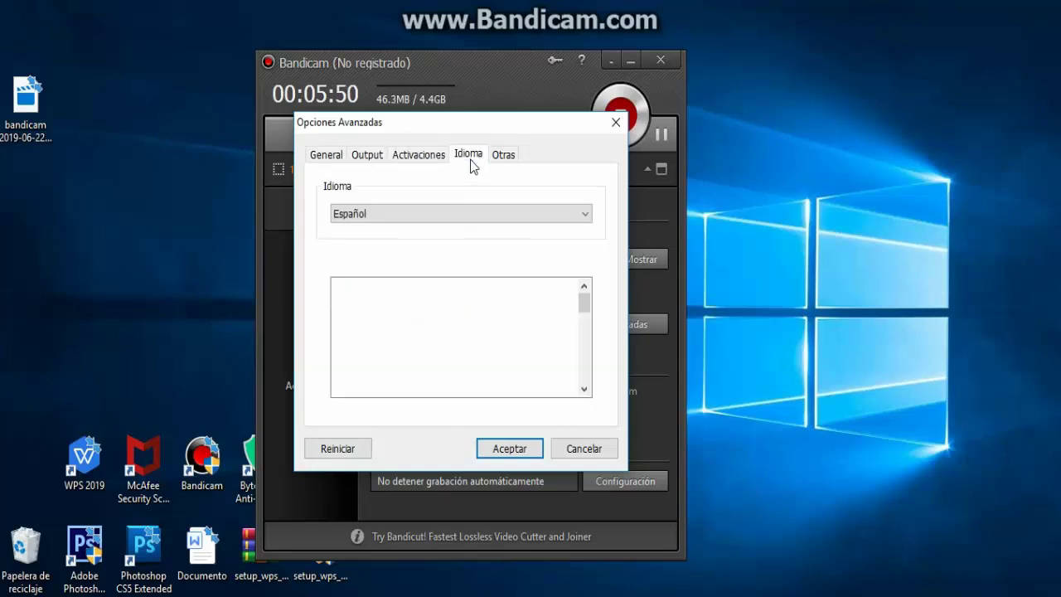
{"action": "scroll", "coordinate": [461, 337], "scroll_direction": "down", "scroll_amount": 3}
{"action": "scroll", "coordinate": [461, 337], "scroll_direction": "up", "scroll_amount": 3}
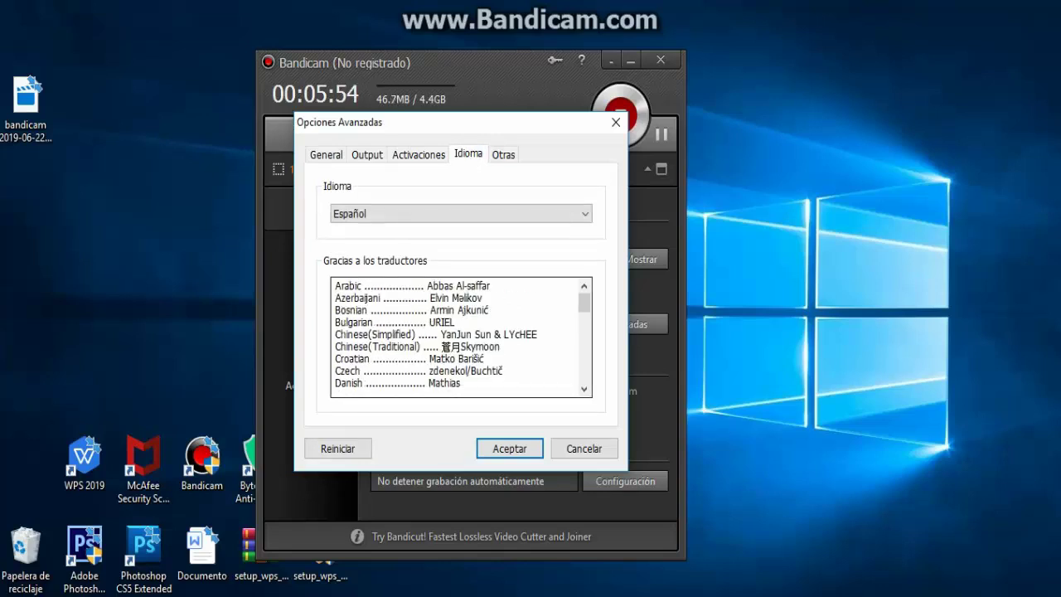
{"action": "scroll", "coordinate": [342, 358], "scroll_direction": "down", "scroll_amount": 3}
{"action": "scroll", "coordinate": [343, 340], "scroll_direction": "up", "scroll_amount": 3}
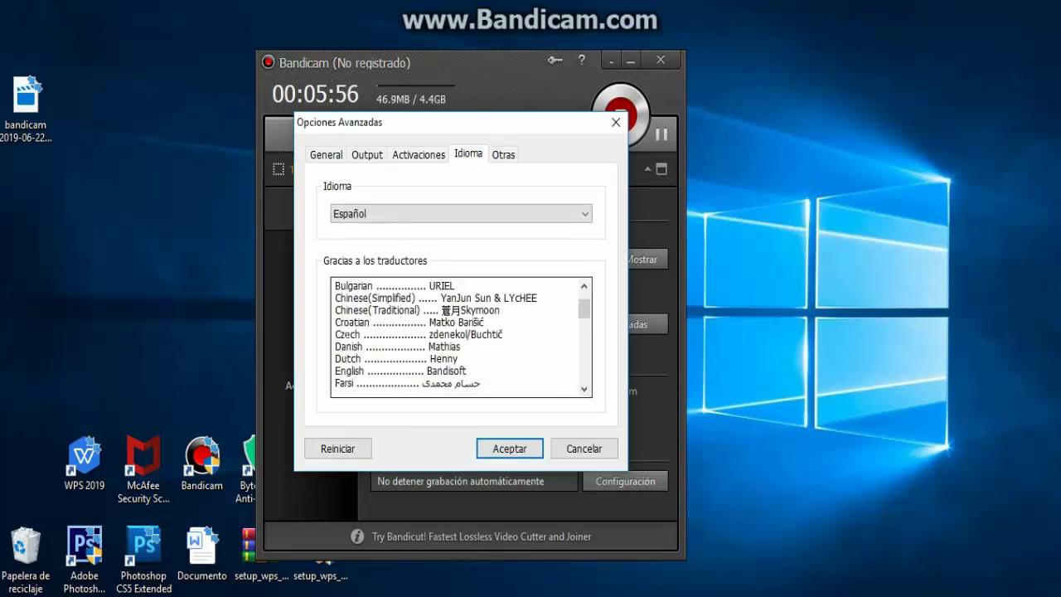
{"action": "left_click", "coordinate": [386, 217]}
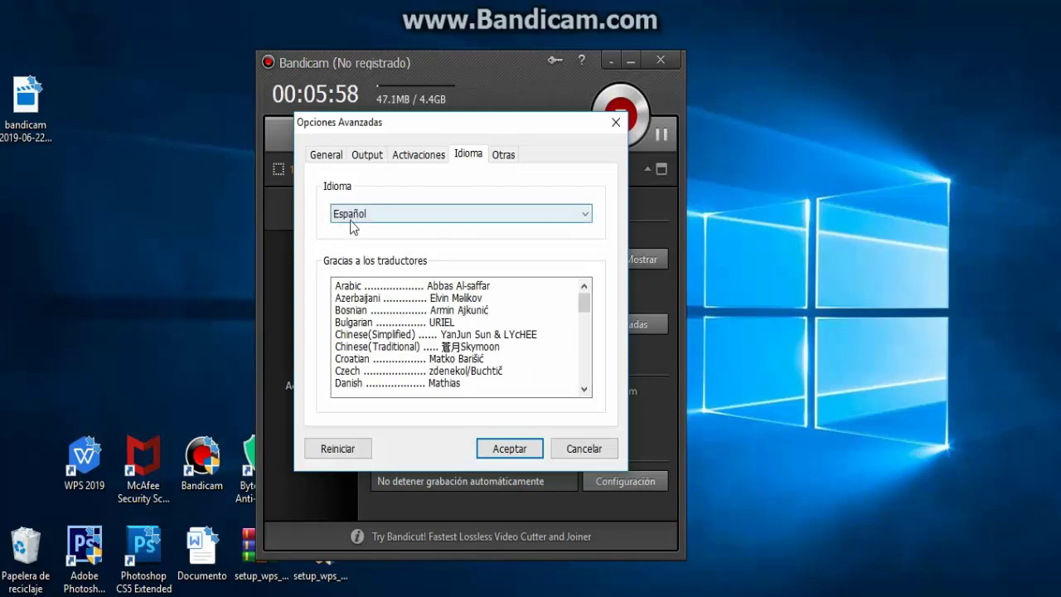
- Open the video recording options from the other advanced options and examine the sound settings
{"action": "left_click", "coordinate": [503, 156]}
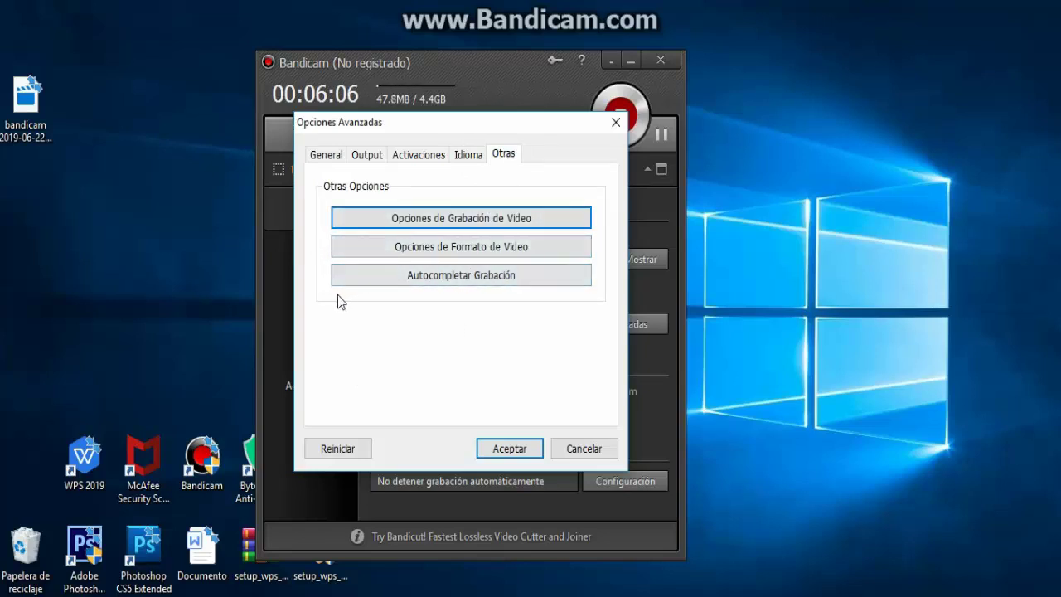
{"action": "left_click", "coordinate": [442, 224]}
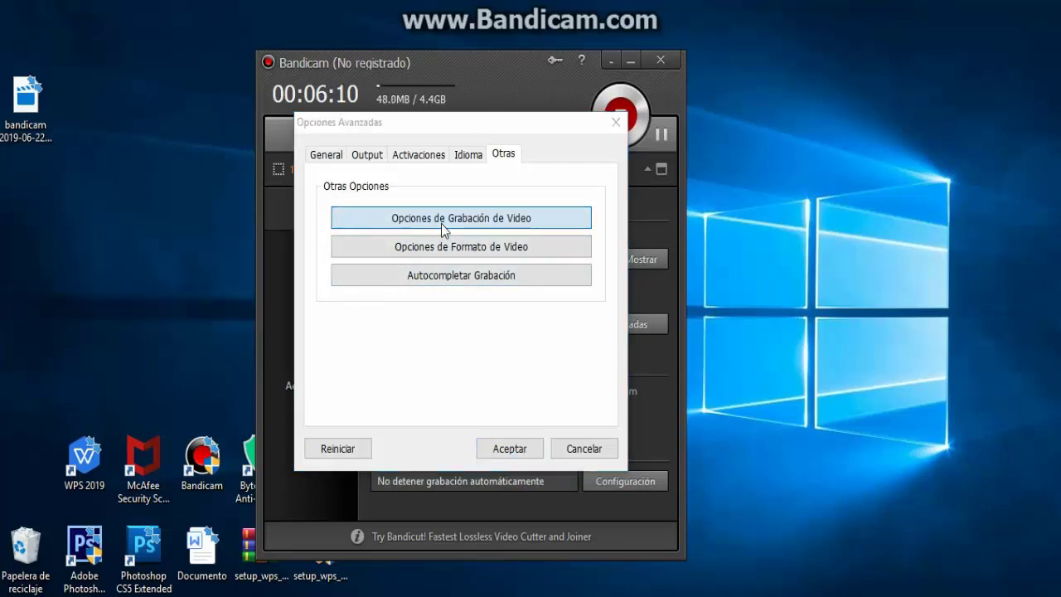
{"action": "mouse_move", "coordinate": [446, 126]}
{"action": "left_mouse_down"}
{"action": "mouse_move", "coordinate": [483, 136]}
{"action": "mouse_move", "coordinate": [456, 100]}
{"action": "mouse_move", "coordinate": [469, 135]}
{"action": "mouse_move", "coordinate": [471, 124]}
{"action": "mouse_move", "coordinate": [452, 124]}
{"action": "left_mouse_up"}
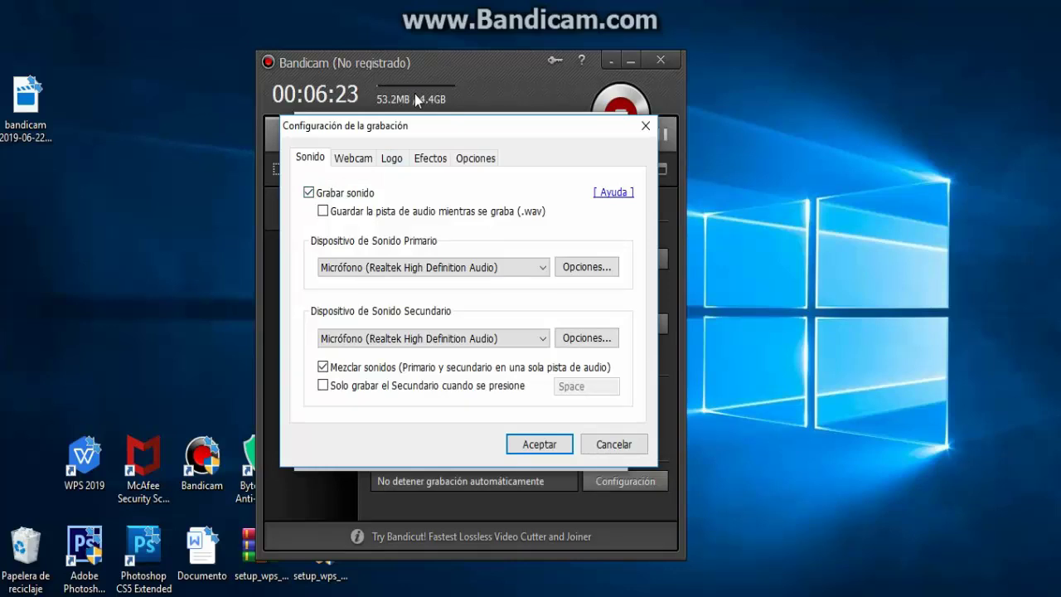
{"action": "left_click_drag", "start_coordinate": [428, 127], "coordinate": [420, 140]}
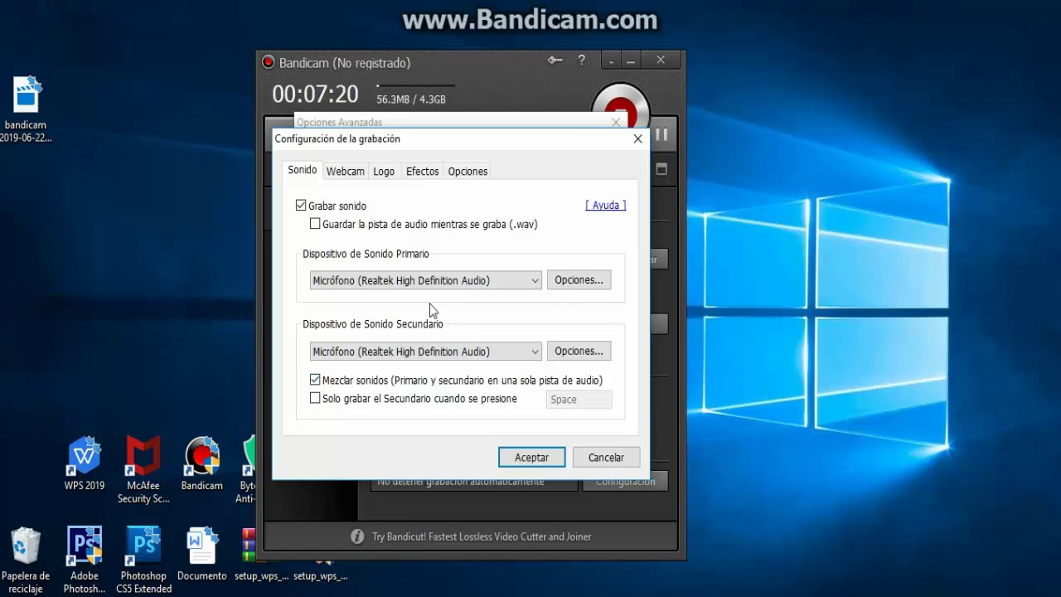
- Enable the webcam overlay on the video in the recording configuration
{"action": "left_click", "coordinate": [337, 177]}
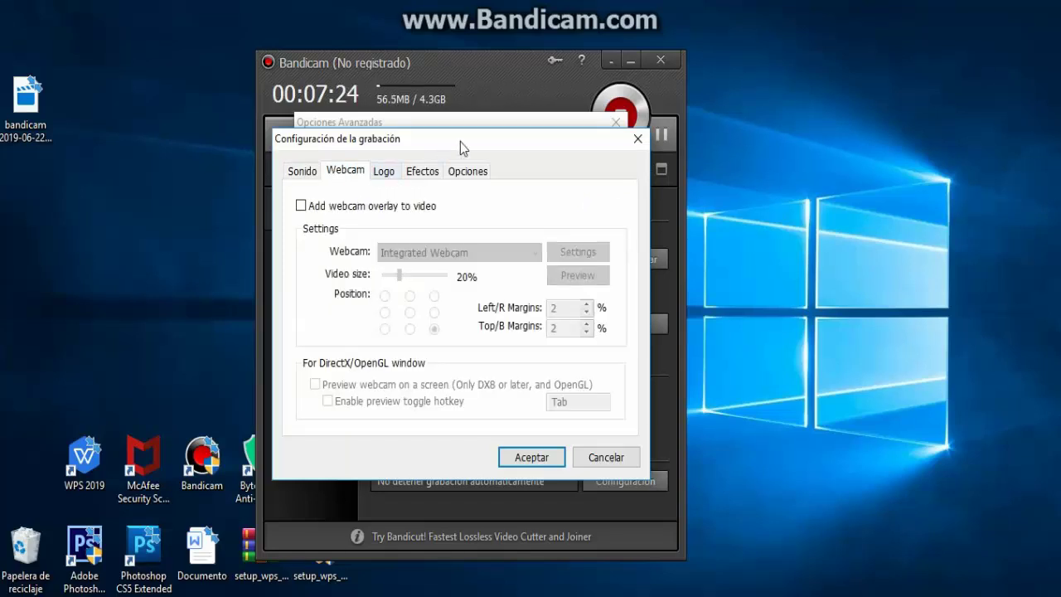
{"action": "mouse_move", "coordinate": [475, 140]}
{"action": "left_mouse_down"}
{"action": "mouse_move", "coordinate": [466, 183]}
{"action": "mouse_move", "coordinate": [459, 161]}
{"action": "mouse_move", "coordinate": [481, 158]}
{"action": "left_mouse_up"}
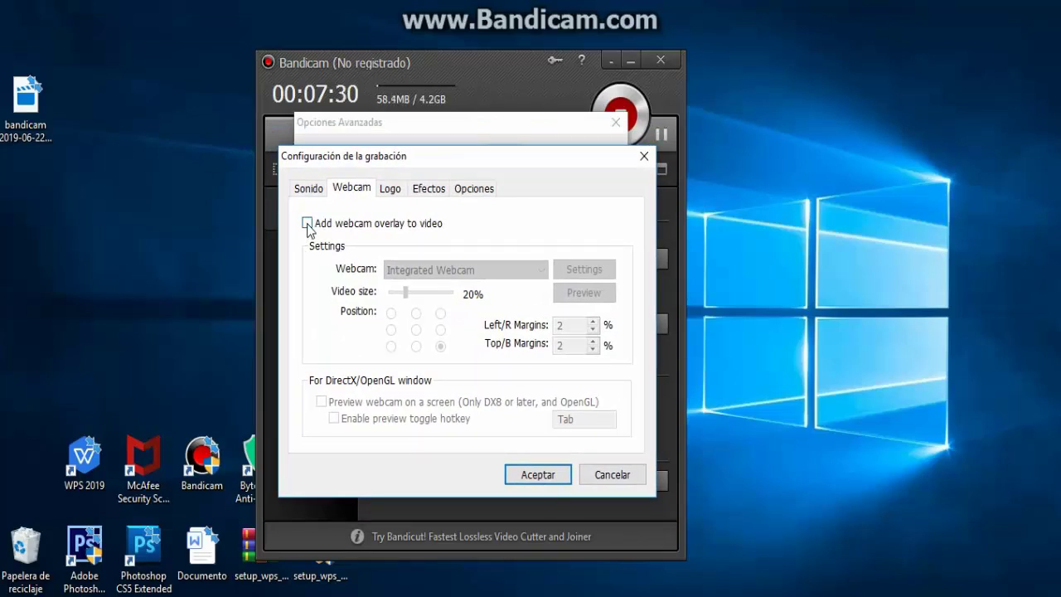
{"action": "left_click", "coordinate": [308, 224]}
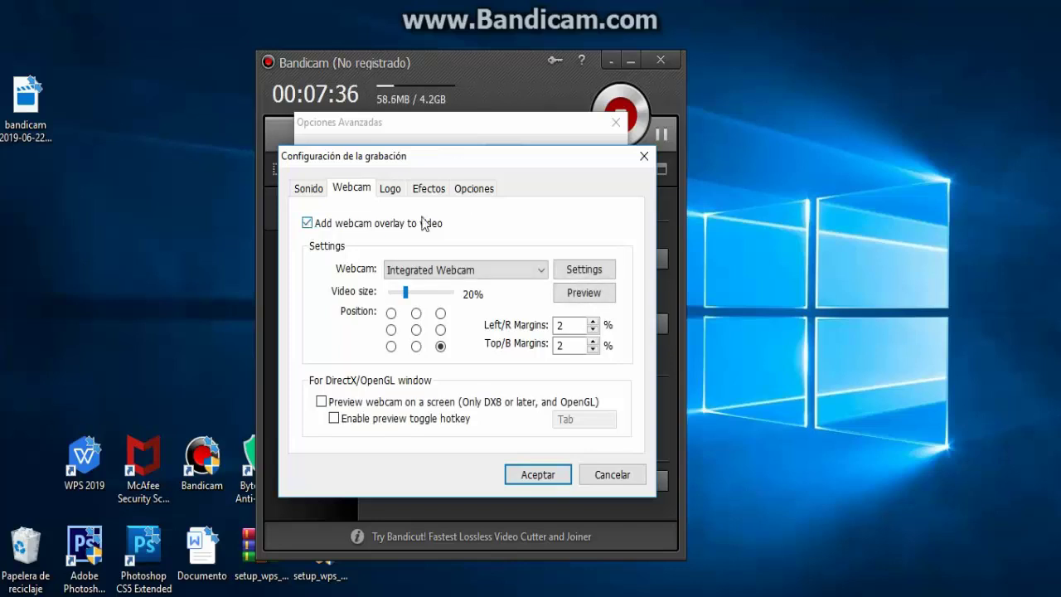
- Choose Integrated Webcam as the overlay source and turn off the webcam overlay on the video
{"action": "left_click", "coordinate": [540, 271]}
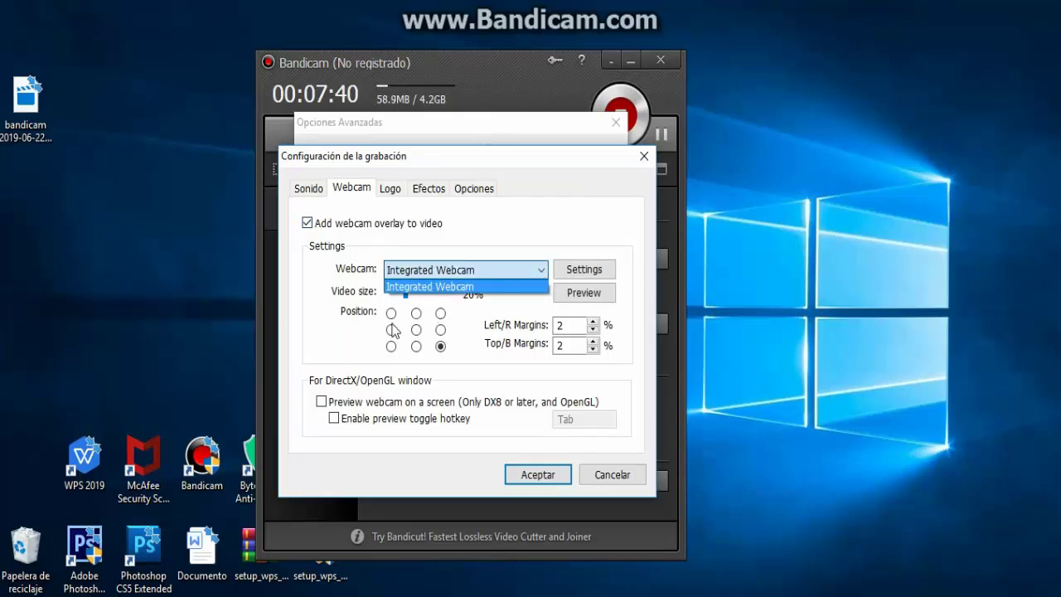
{"action": "left_click", "coordinate": [433, 289]}
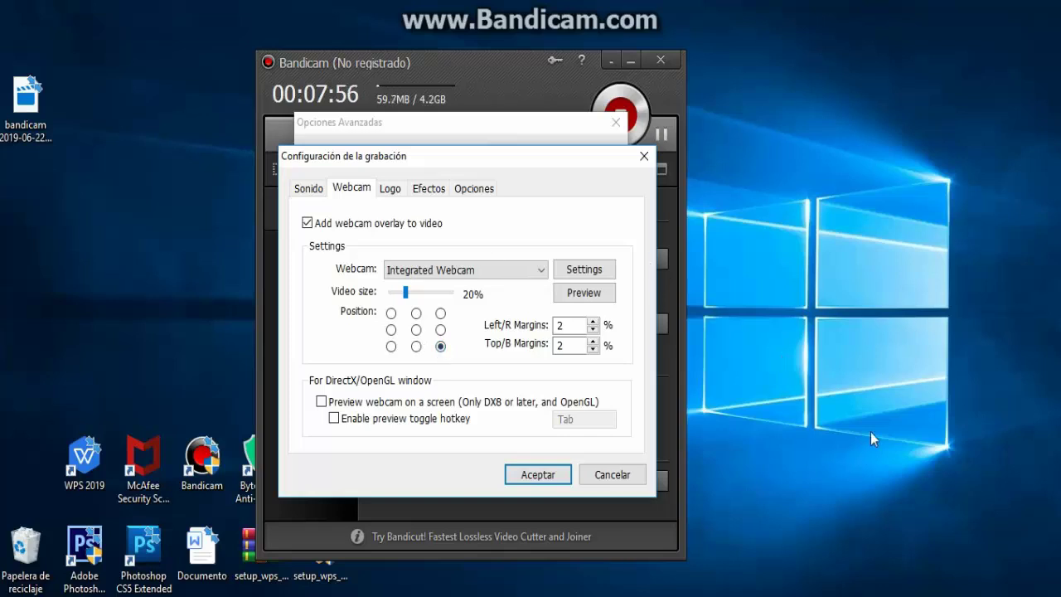
{"action": "left_click_drag", "start_coordinate": [890, 29], "coordinate": [998, 154]}
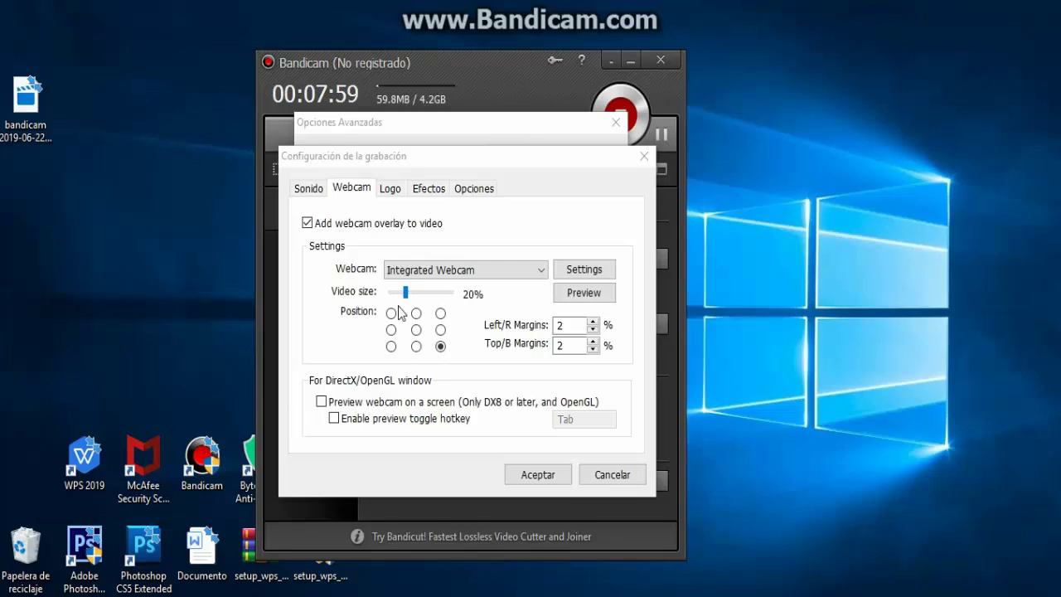
{"action": "left_click", "coordinate": [307, 224]}
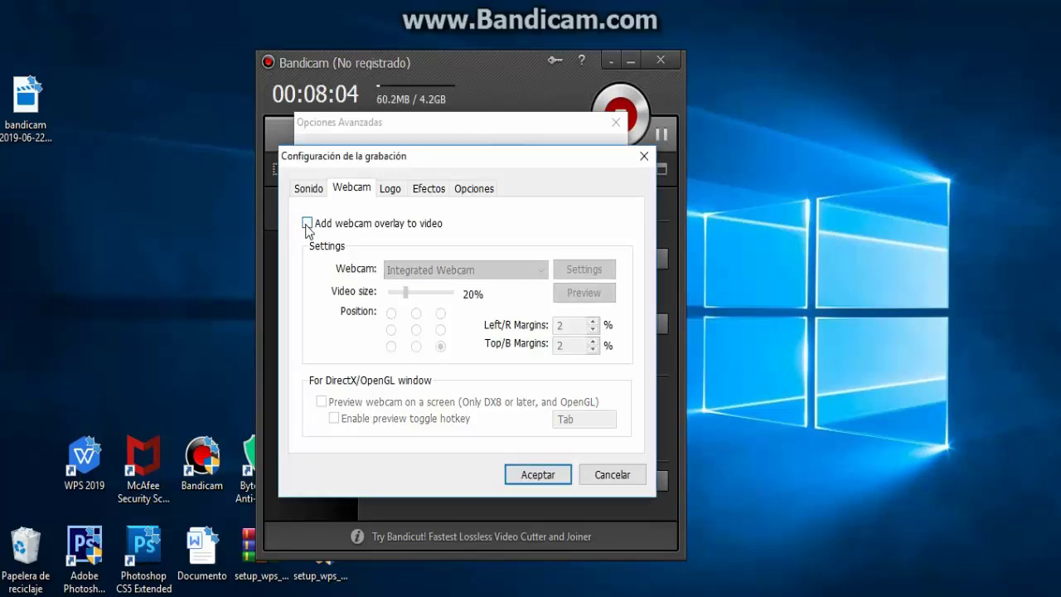
- Review the logo settings and try the click effect and mouse highlight effect, turning both off again
{"action": "left_click", "coordinate": [389, 189]}
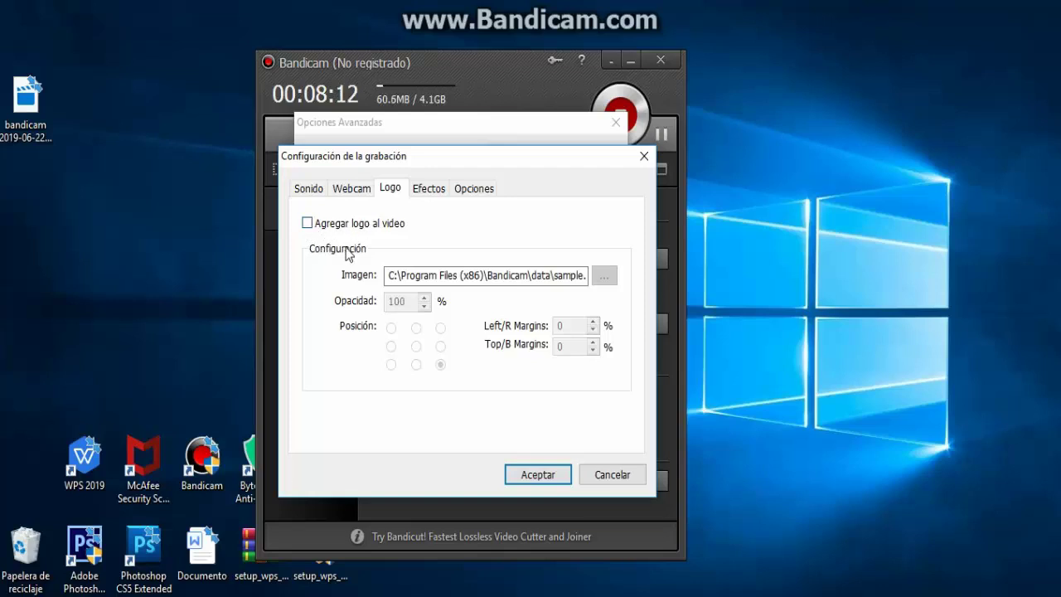
{"action": "left_click", "coordinate": [431, 189]}
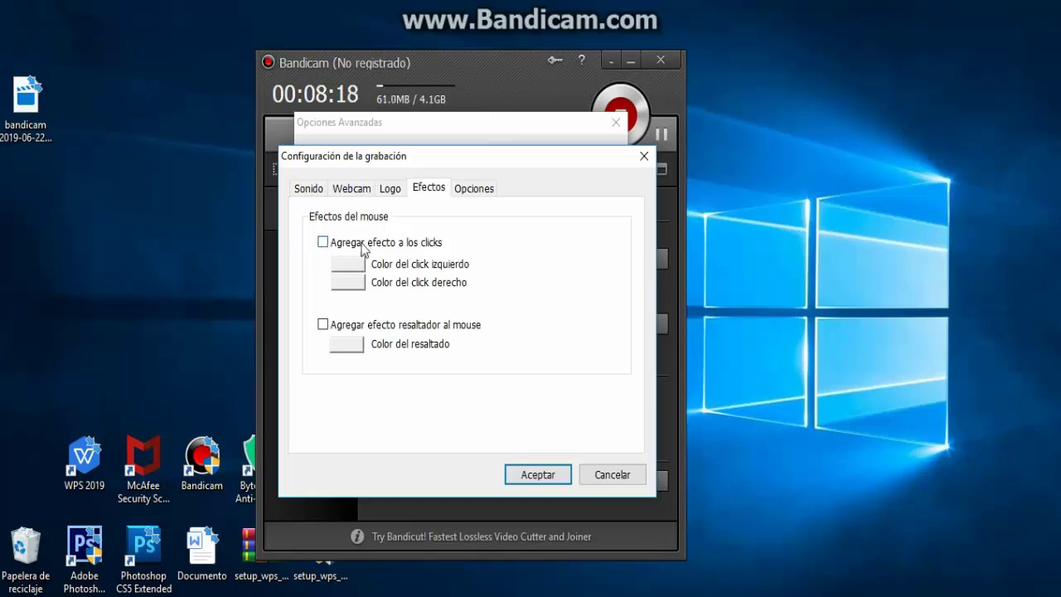
{"action": "left_click", "coordinate": [323, 242]}
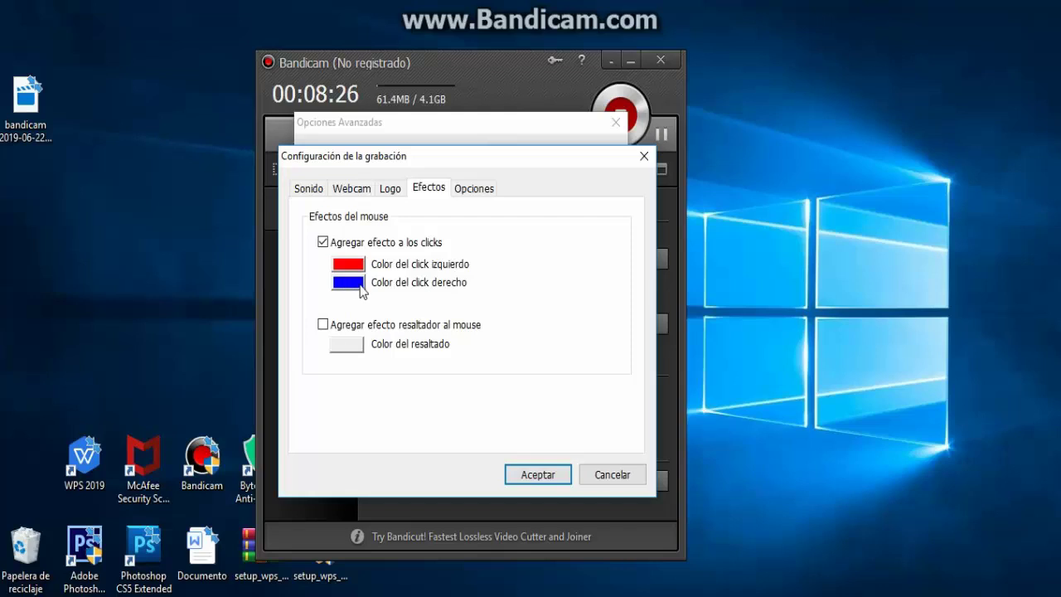
{"action": "left_click", "coordinate": [847, 144]}
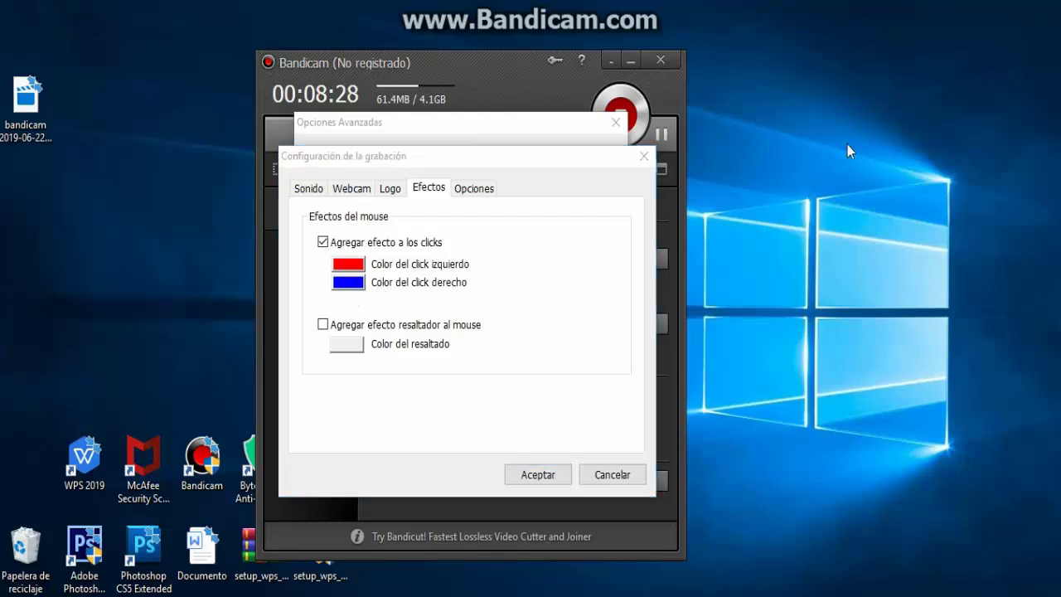
{"action": "left_click", "coordinate": [557, 148]}
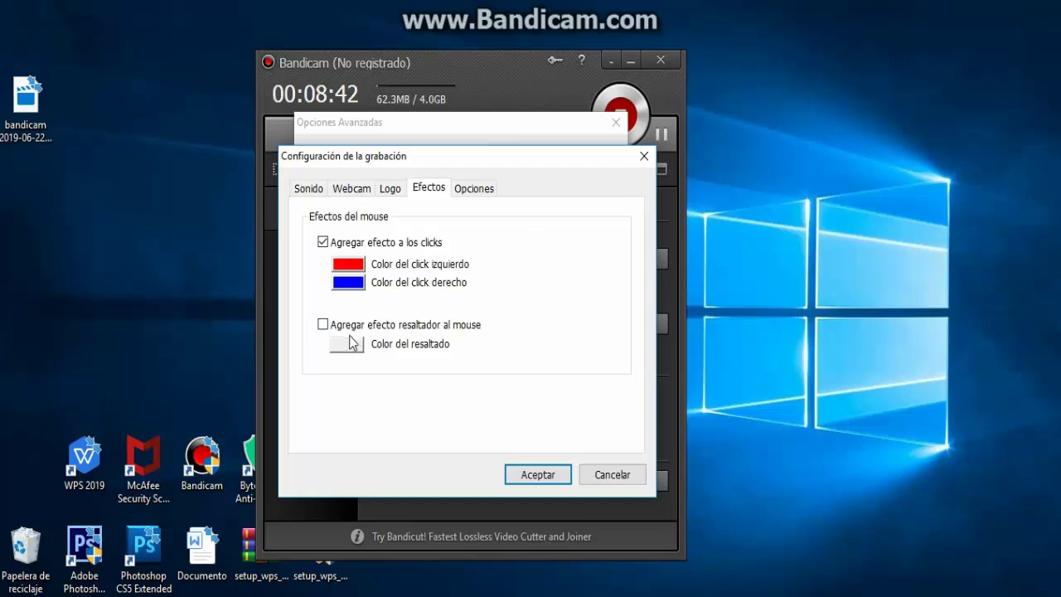
{"action": "left_click", "coordinate": [323, 325]}
{"action": "left_click", "coordinate": [324, 325]}
{"action": "left_click", "coordinate": [322, 242]}
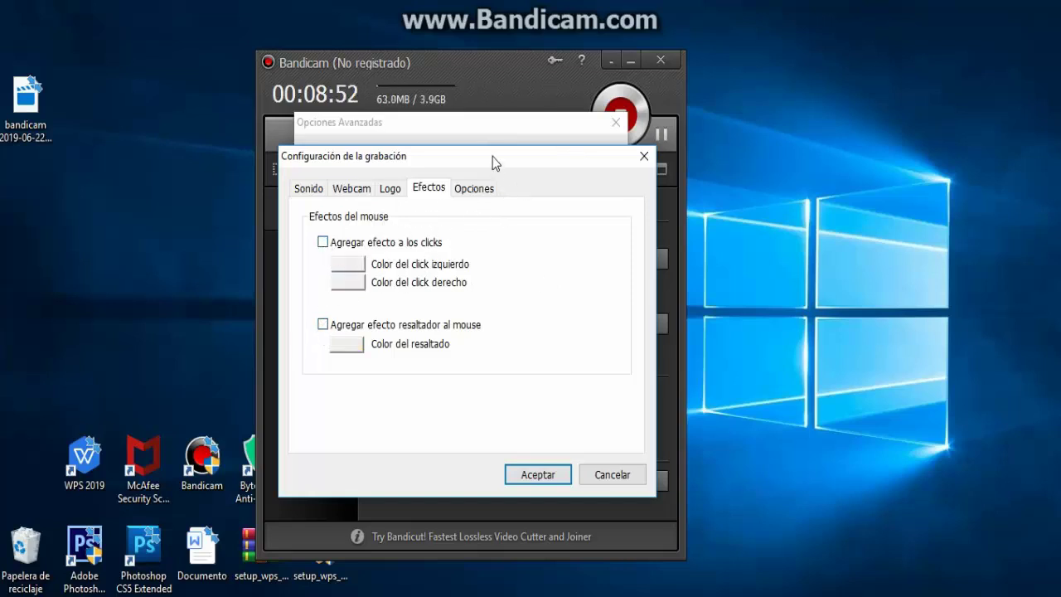
- Choose [Normal] Prioridad de tarea general as the recording priority and accept the recording configuration
{"action": "left_click_drag", "start_coordinate": [493, 157], "coordinate": [522, 165]}
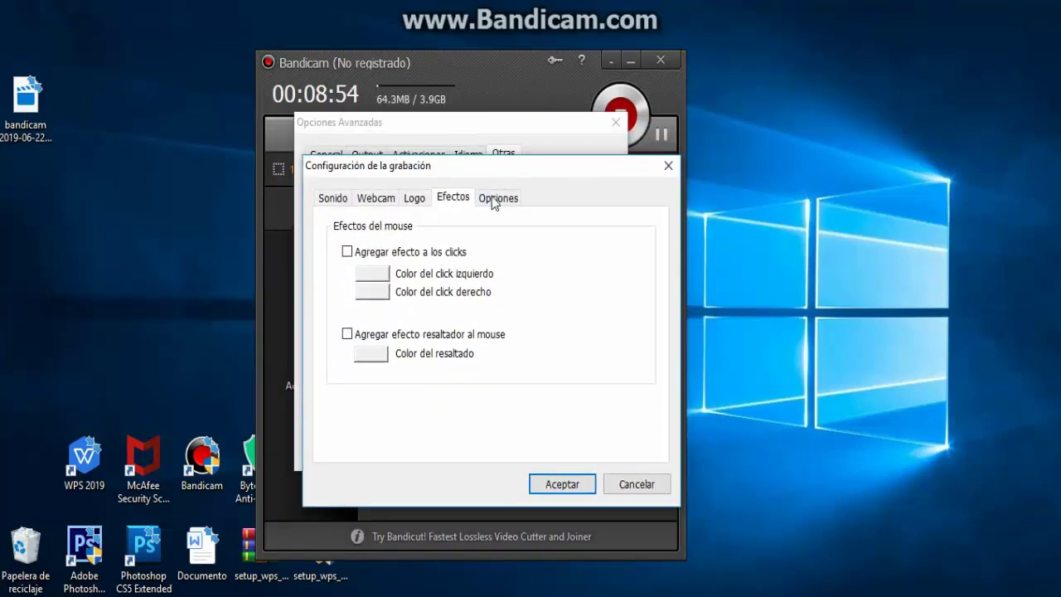
{"action": "left_click", "coordinate": [496, 198]}
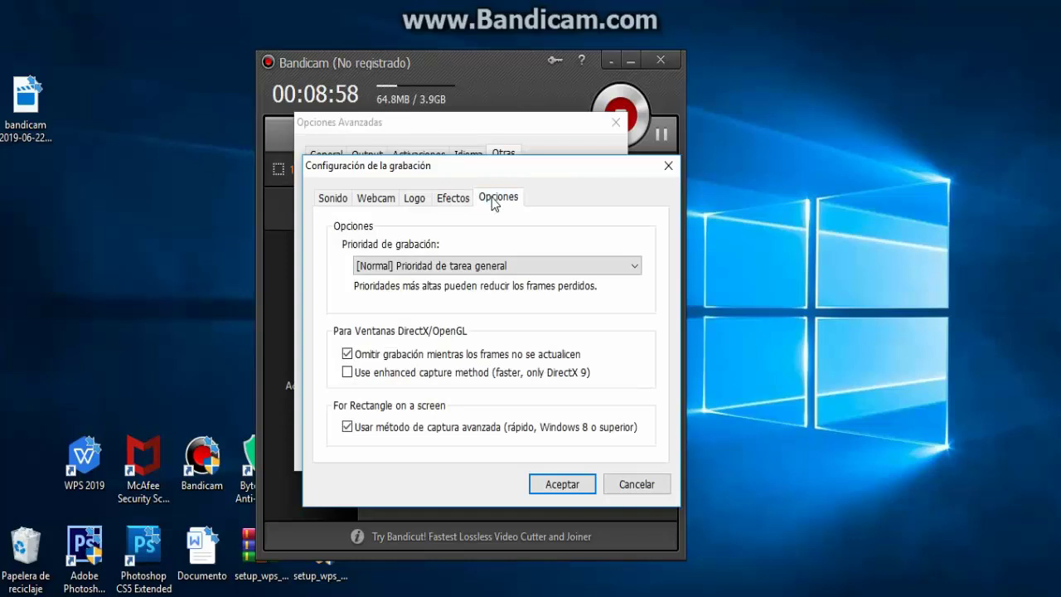
{"action": "left_click", "coordinate": [366, 274]}
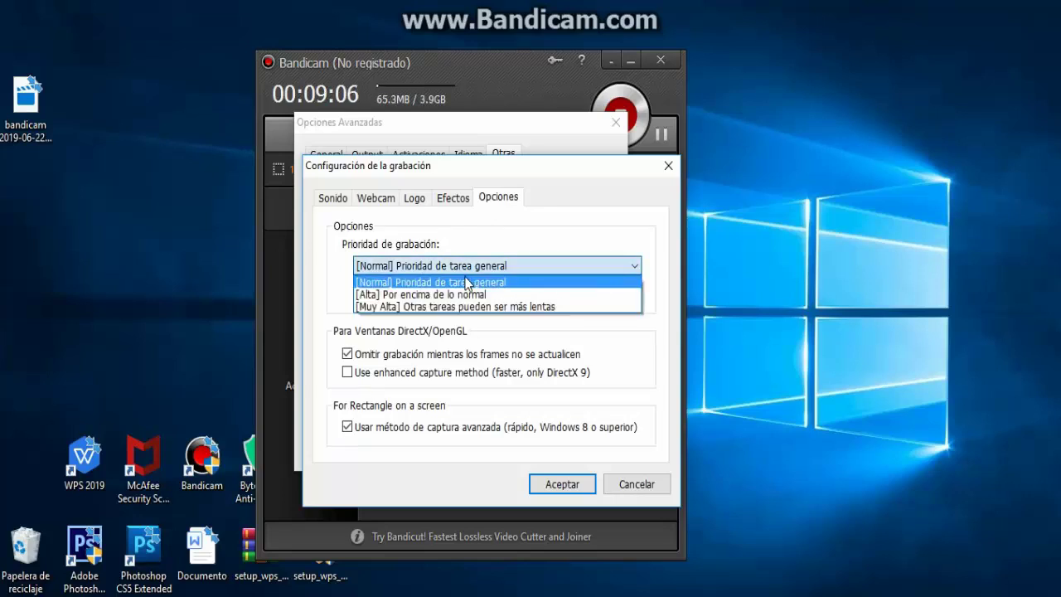
{"action": "left_click", "coordinate": [462, 281]}
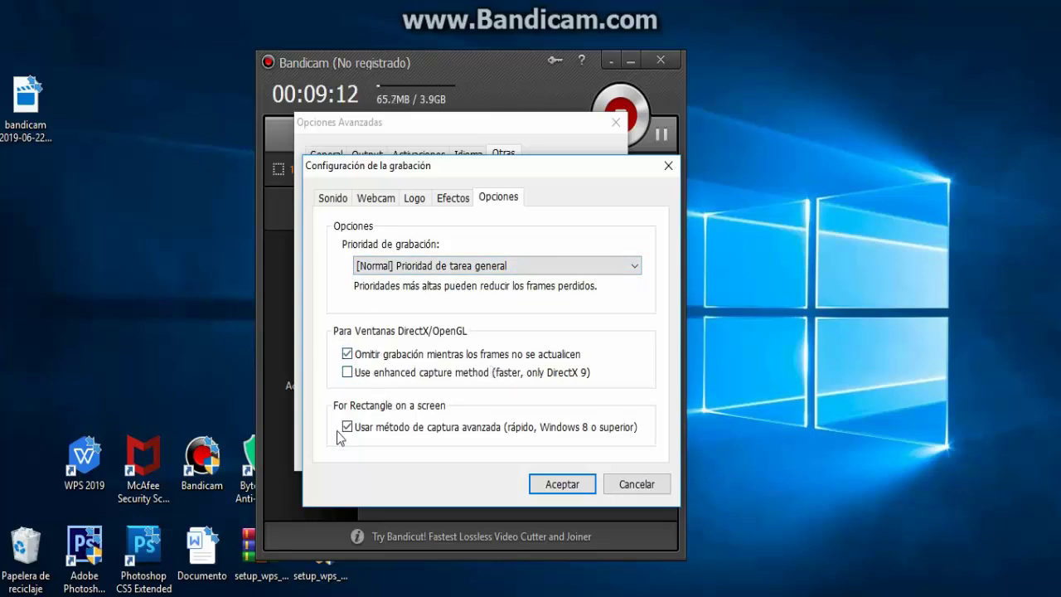
{"action": "left_click_drag", "start_coordinate": [543, 171], "coordinate": [518, 176]}
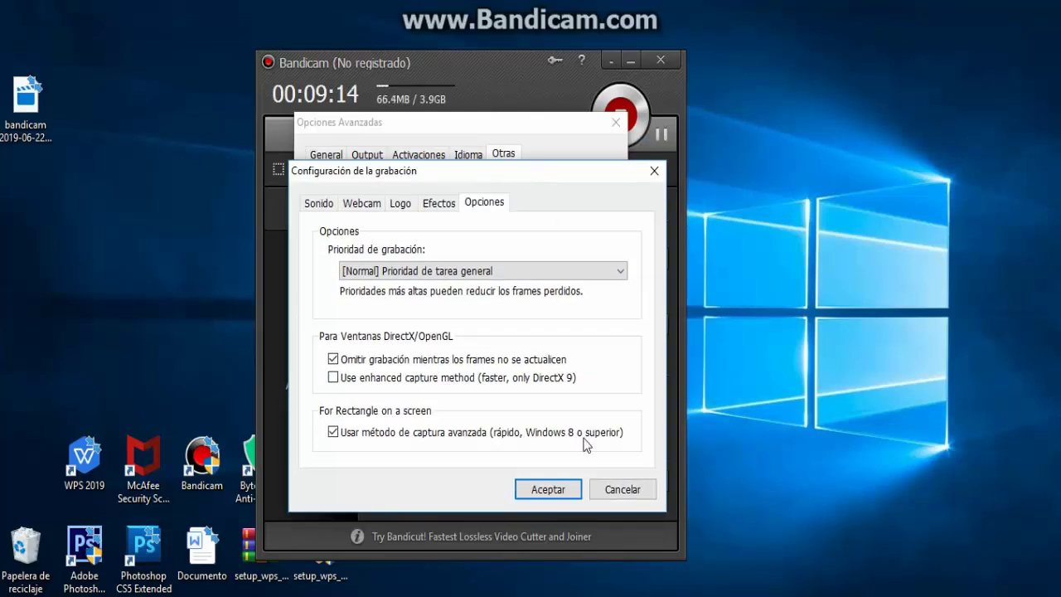
{"action": "left_click", "coordinate": [533, 487]}
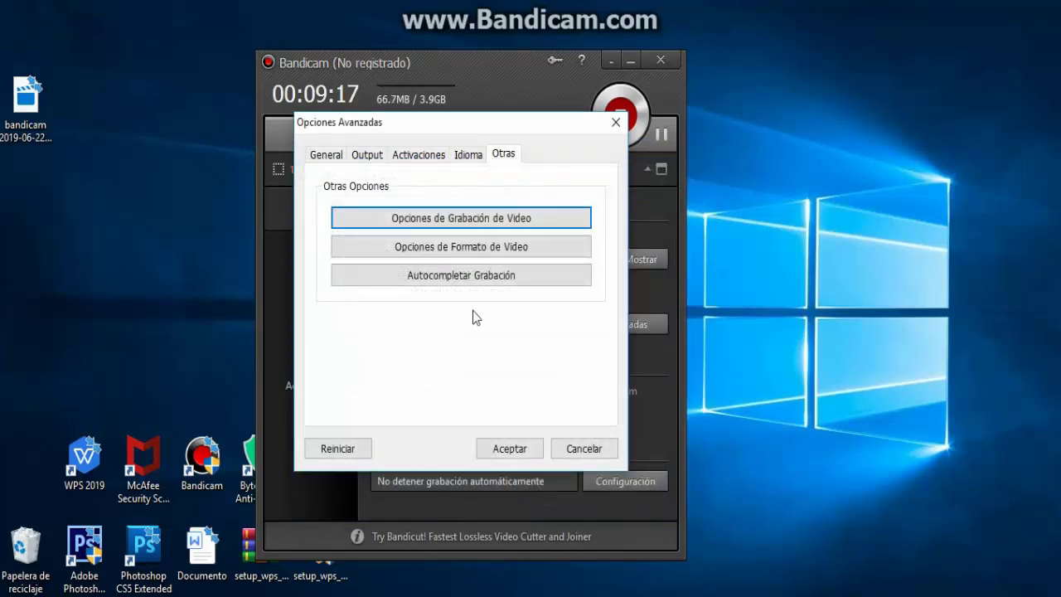
- Open the video format options and choose Tamaño Original as the video size with 30 FPS
{"action": "left_click", "coordinate": [468, 247]}
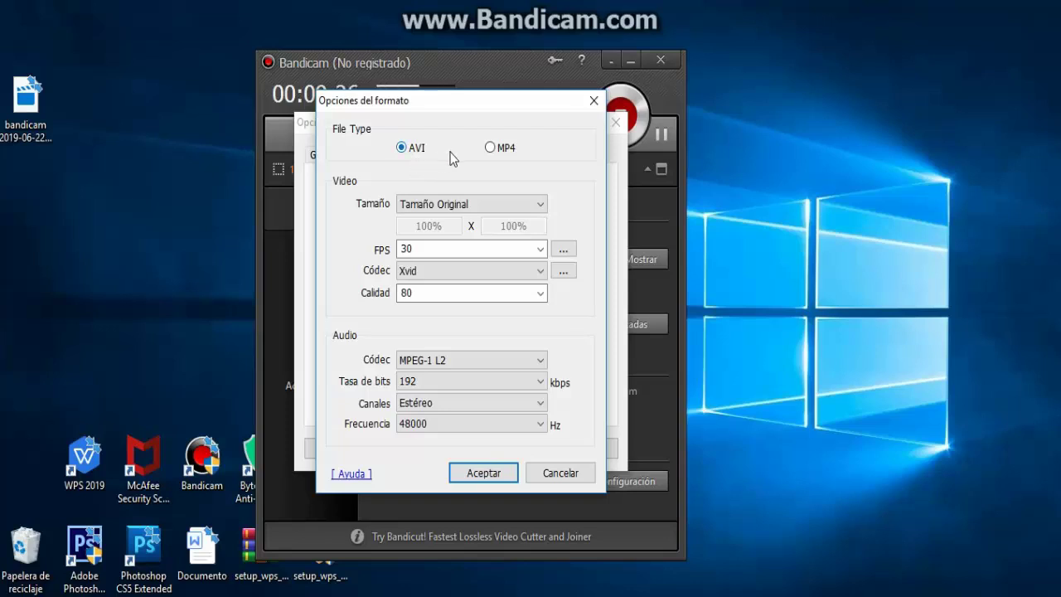
{"action": "left_click_drag", "start_coordinate": [477, 106], "coordinate": [493, 127]}
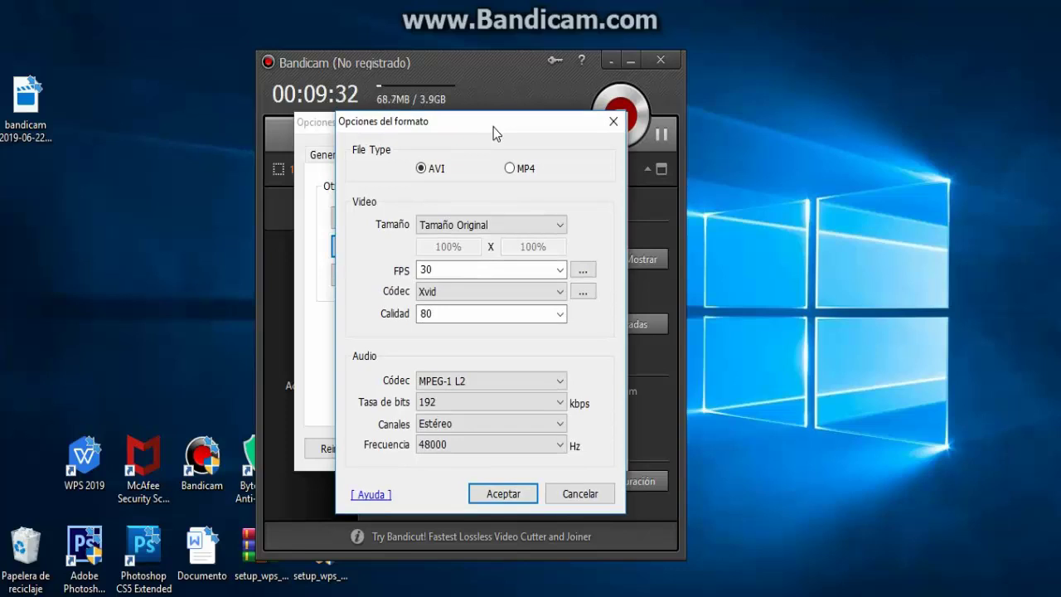
{"action": "mouse_move", "coordinate": [493, 127]}
{"action": "left_mouse_down"}
{"action": "mouse_move", "coordinate": [510, 129]}
{"action": "mouse_move", "coordinate": [505, 138]}
{"action": "mouse_move", "coordinate": [486, 127]}
{"action": "left_mouse_up"}
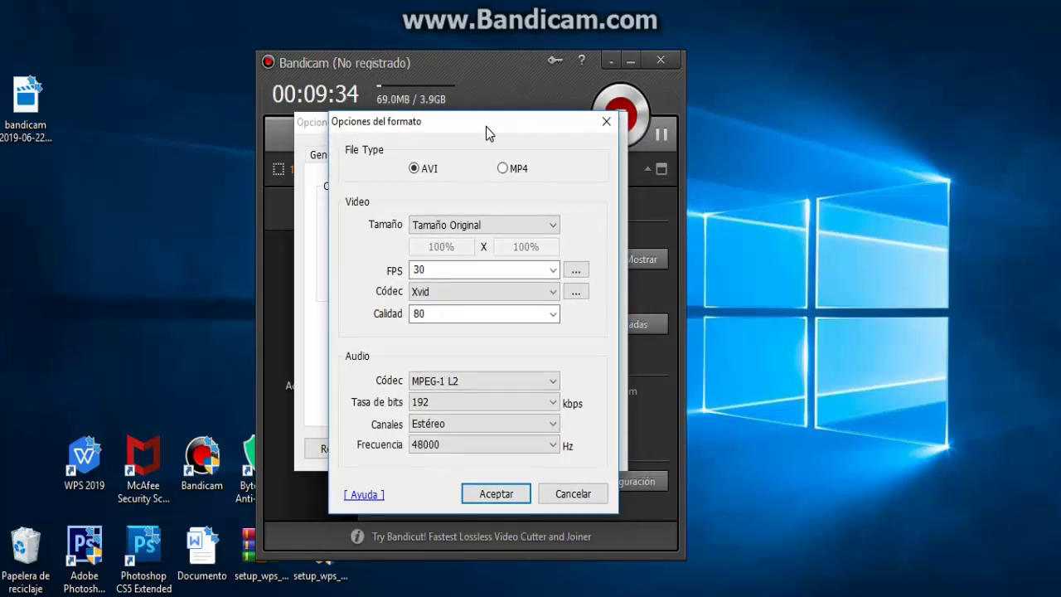
{"action": "left_click", "coordinate": [535, 224]}
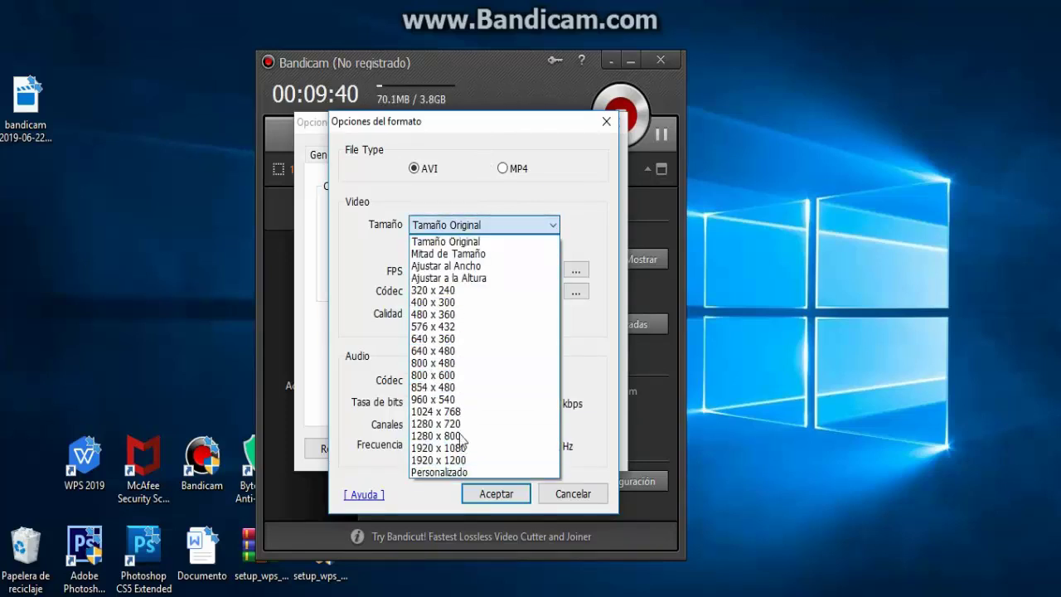
{"action": "left_click", "coordinate": [445, 243]}
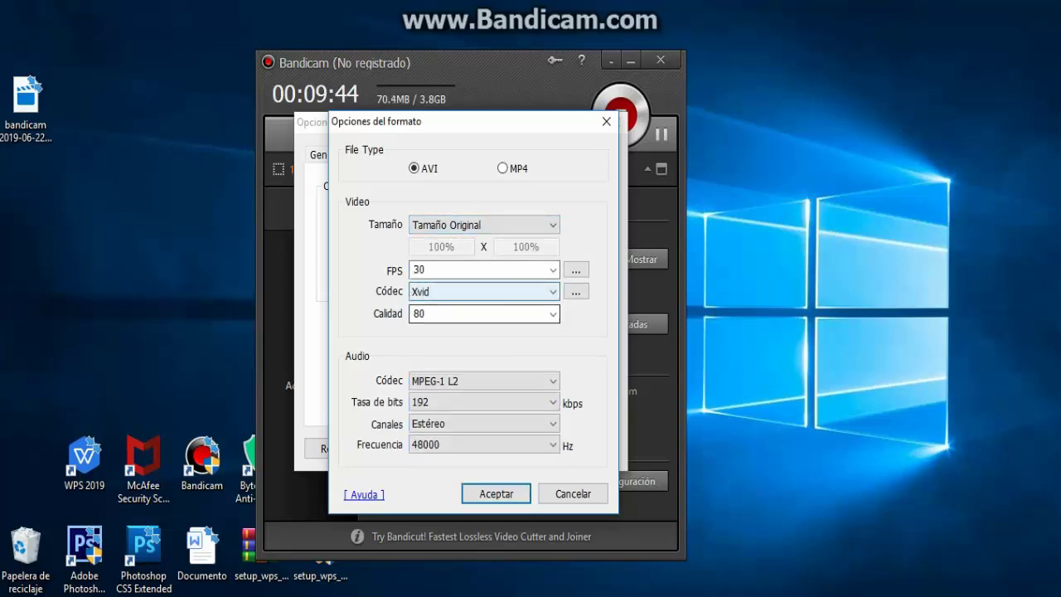
{"action": "left_click", "coordinate": [552, 269]}
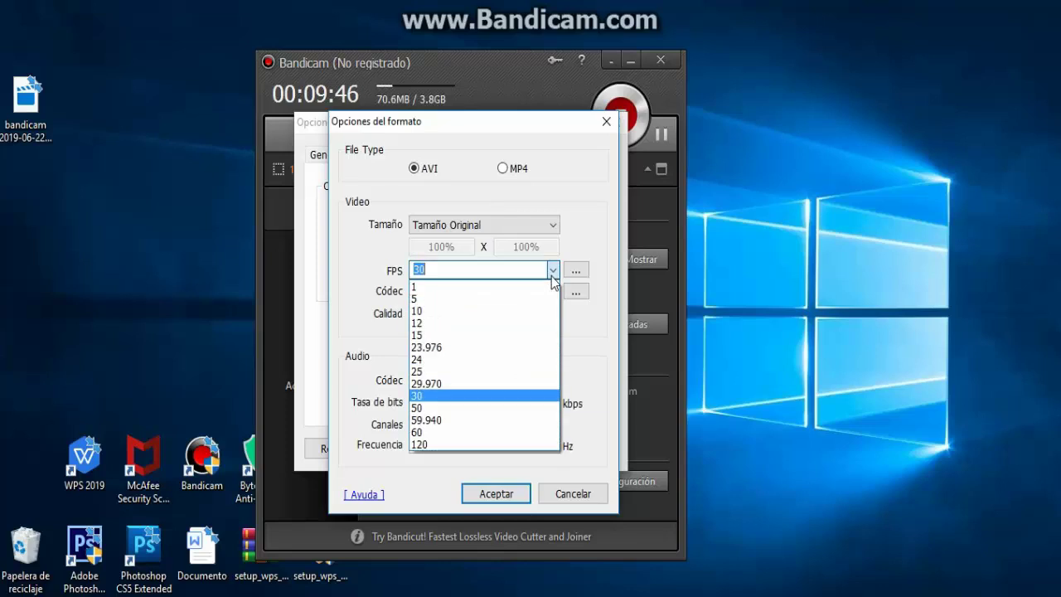
{"action": "left_click", "coordinate": [433, 396]}
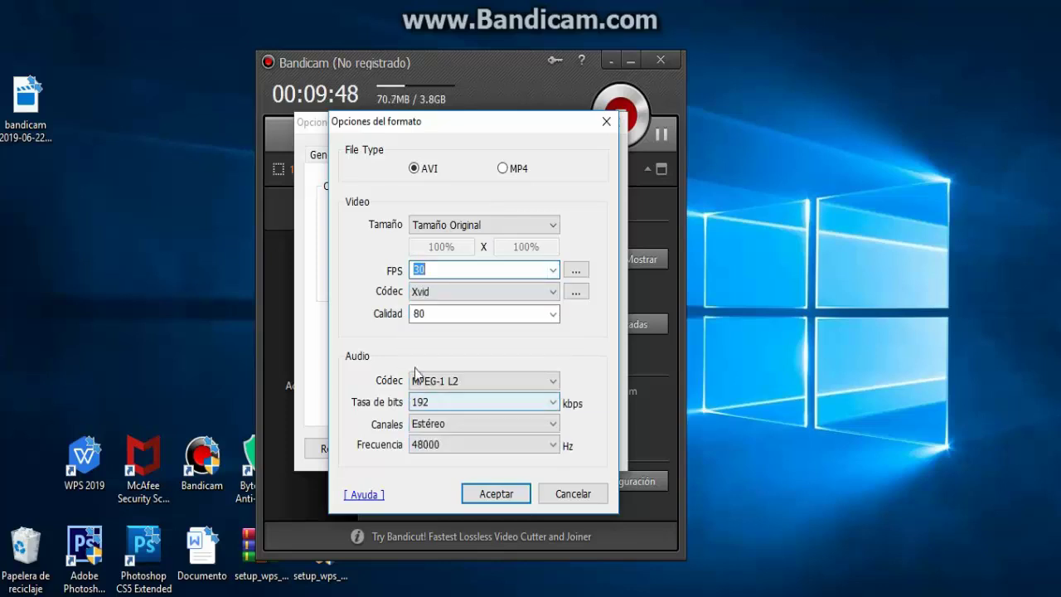
- Choose Xvid as the video codec and set the video quality to 80
{"action": "left_click", "coordinate": [467, 295]}
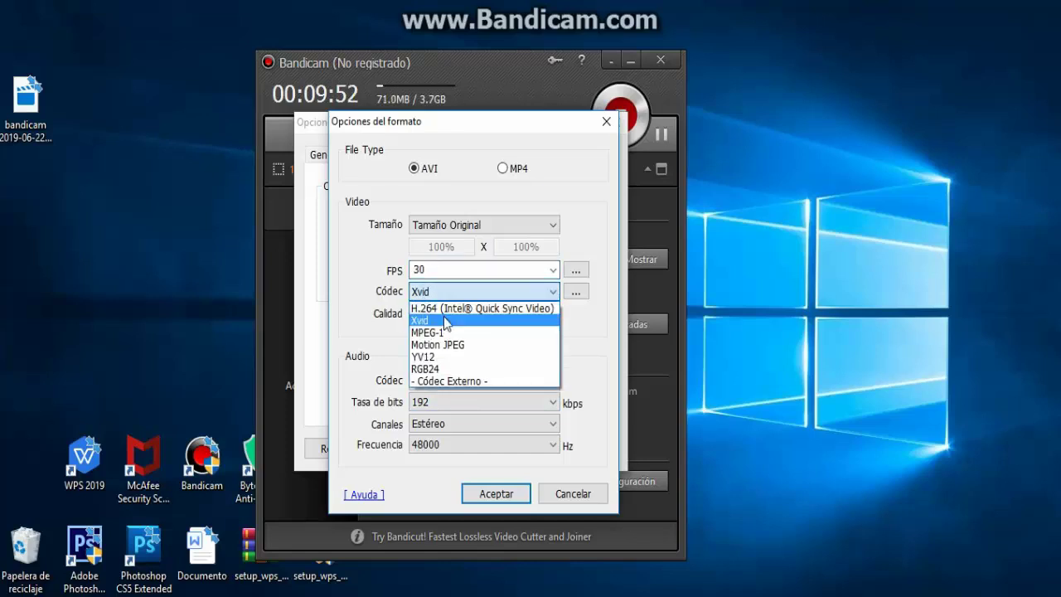
{"action": "left_click", "coordinate": [438, 320]}
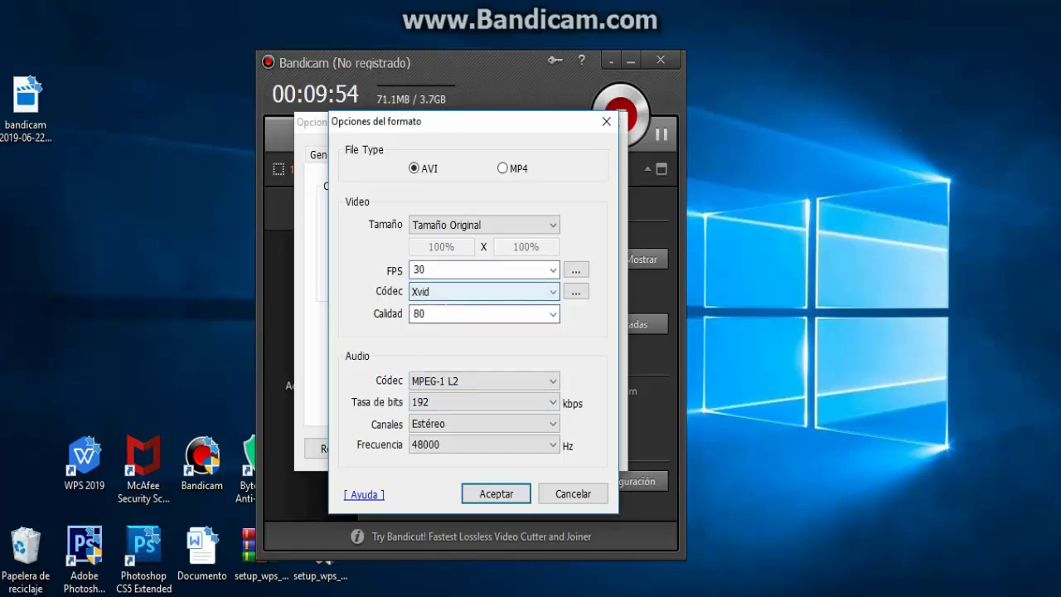
{"action": "left_click", "coordinate": [418, 313]}
{"action": "left_click", "coordinate": [552, 315]}
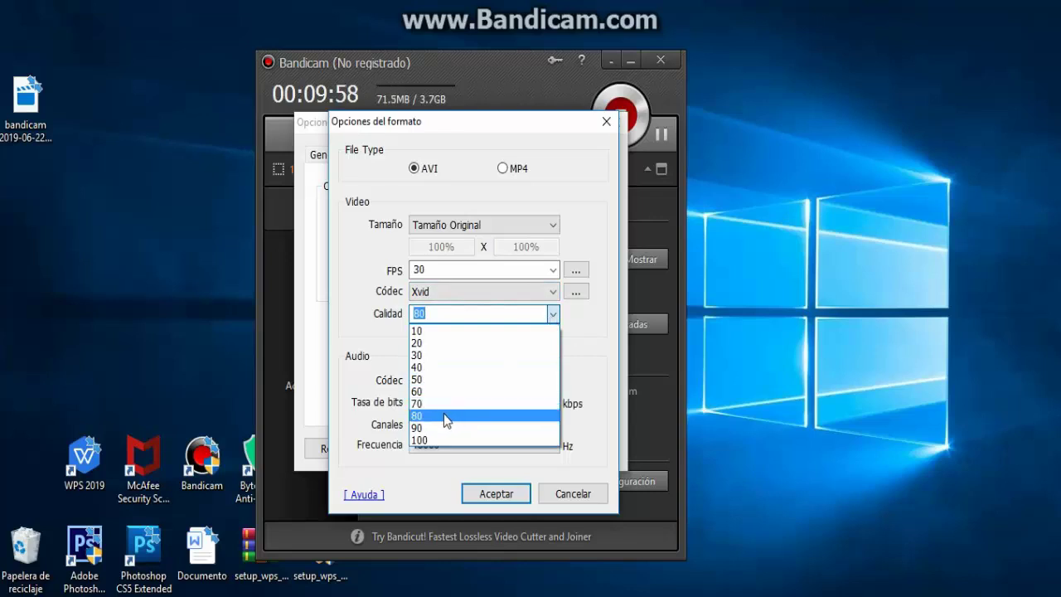
{"action": "left_click", "coordinate": [485, 415]}
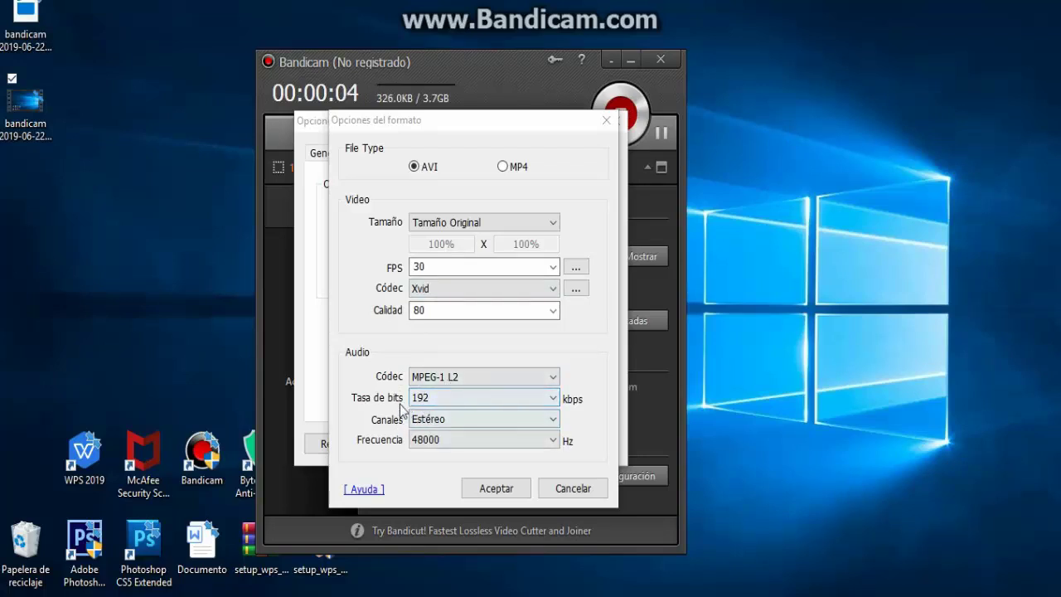
- Use the MPEG-1 L2 audio codec at 192 kbps with Estéreo channels, check the frequency setting, and accept the format options
{"action": "left_click", "coordinate": [547, 379]}
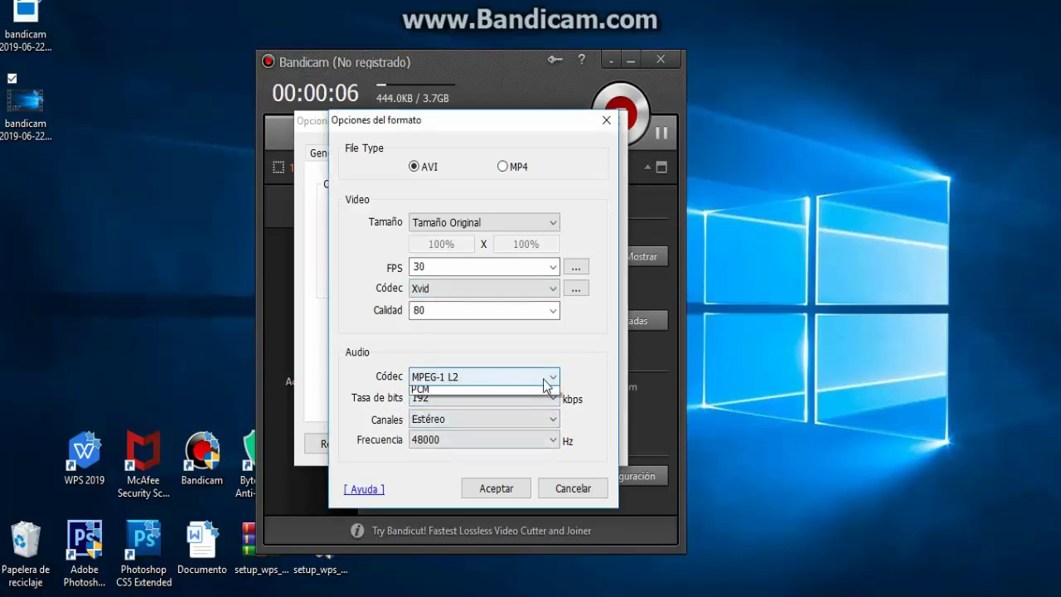
{"action": "left_click", "coordinate": [453, 396]}
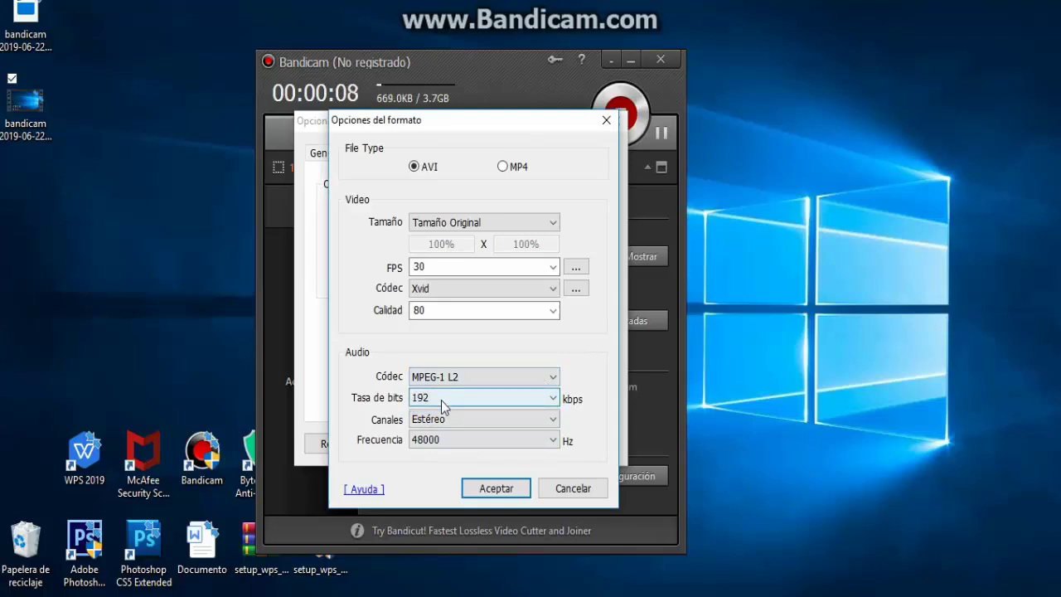
{"action": "left_click", "coordinate": [443, 402]}
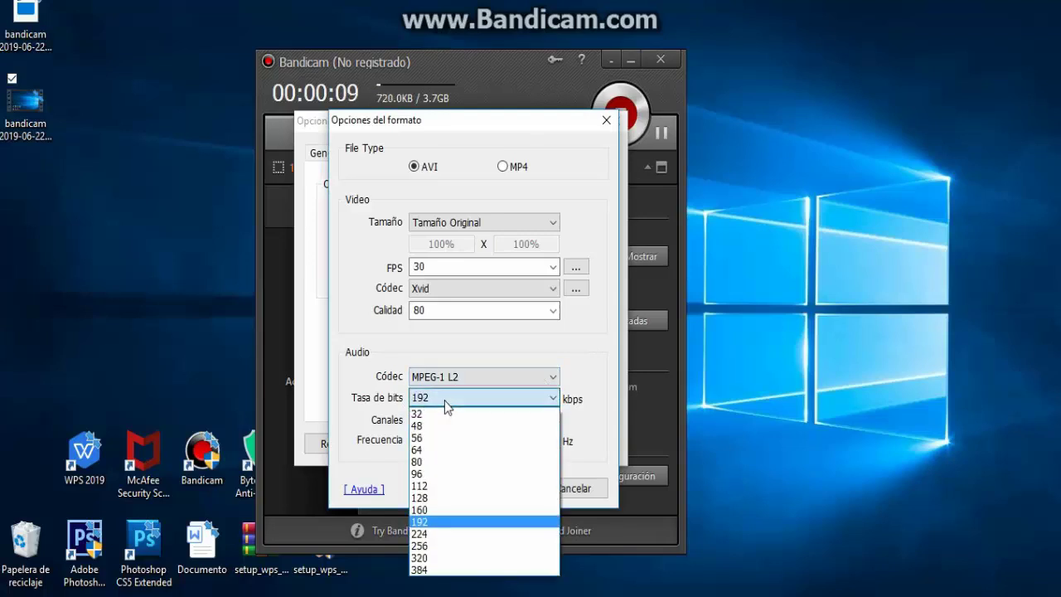
{"action": "left_click", "coordinate": [422, 521]}
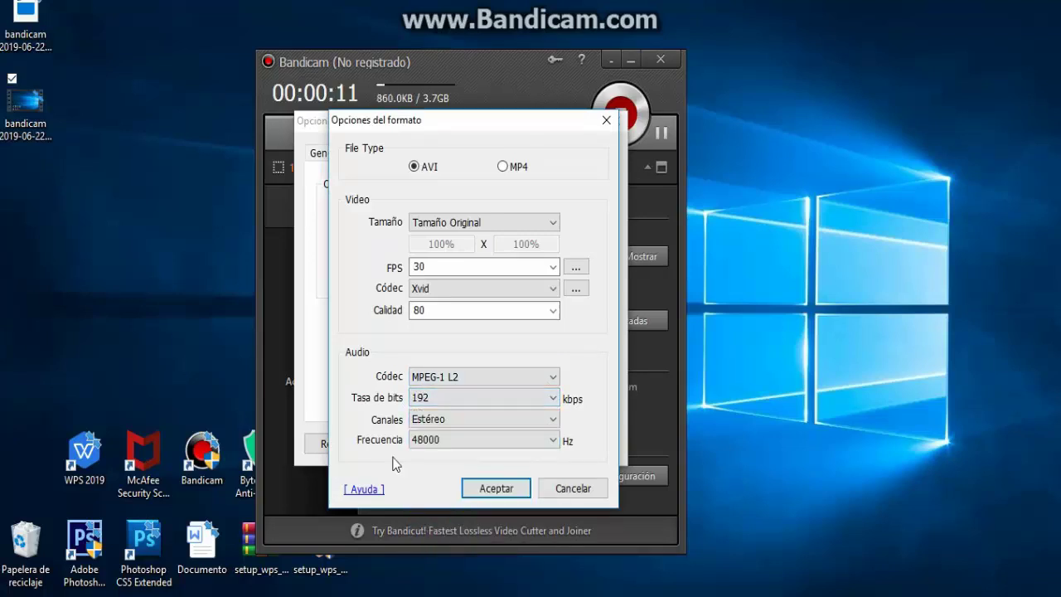
{"action": "left_click", "coordinate": [497, 420]}
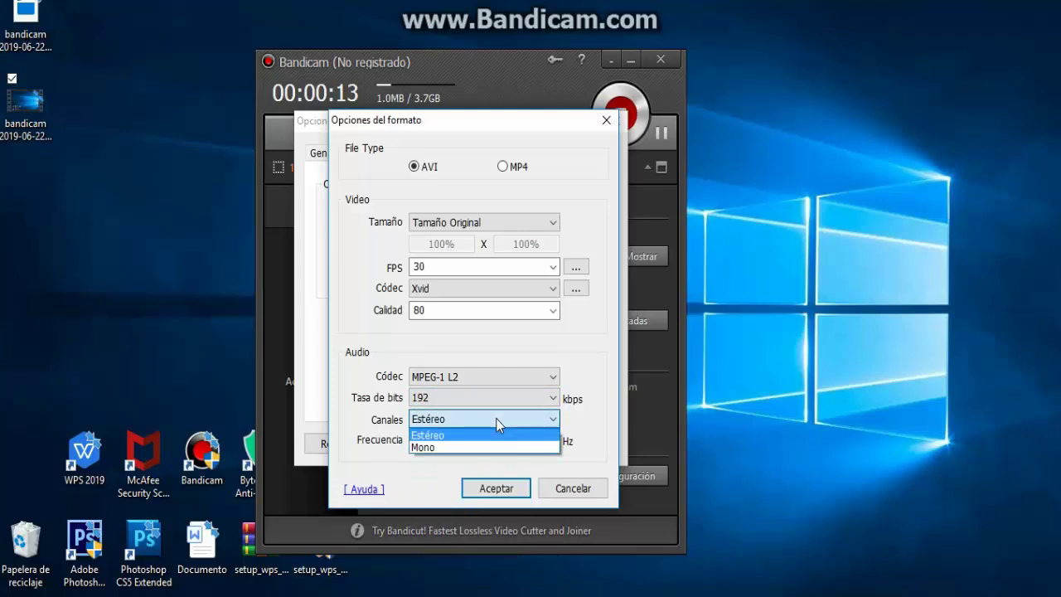
{"action": "left_click", "coordinate": [444, 437]}
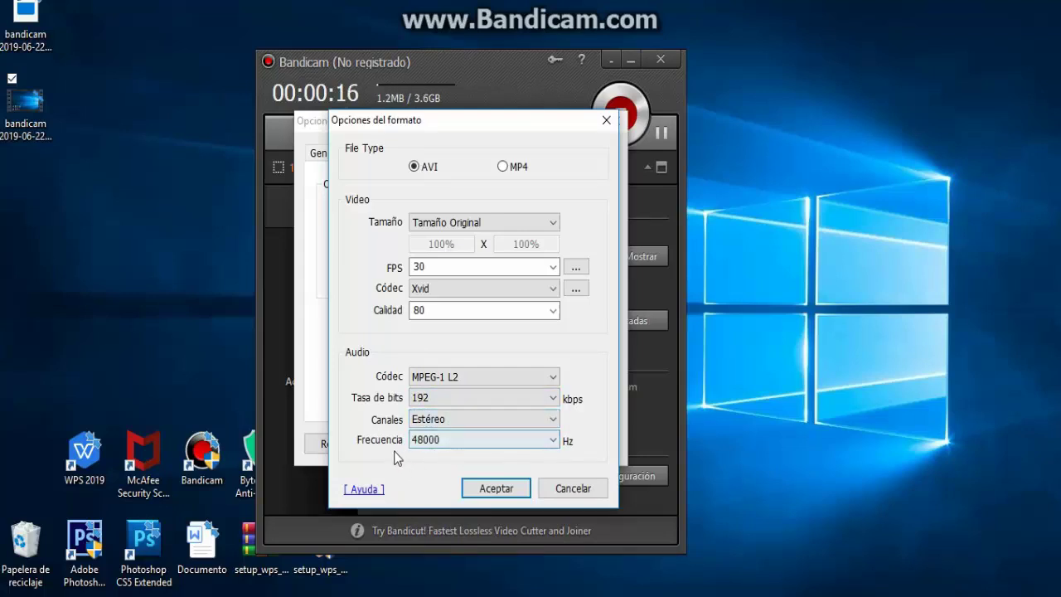
{"action": "left_click", "coordinate": [508, 446]}
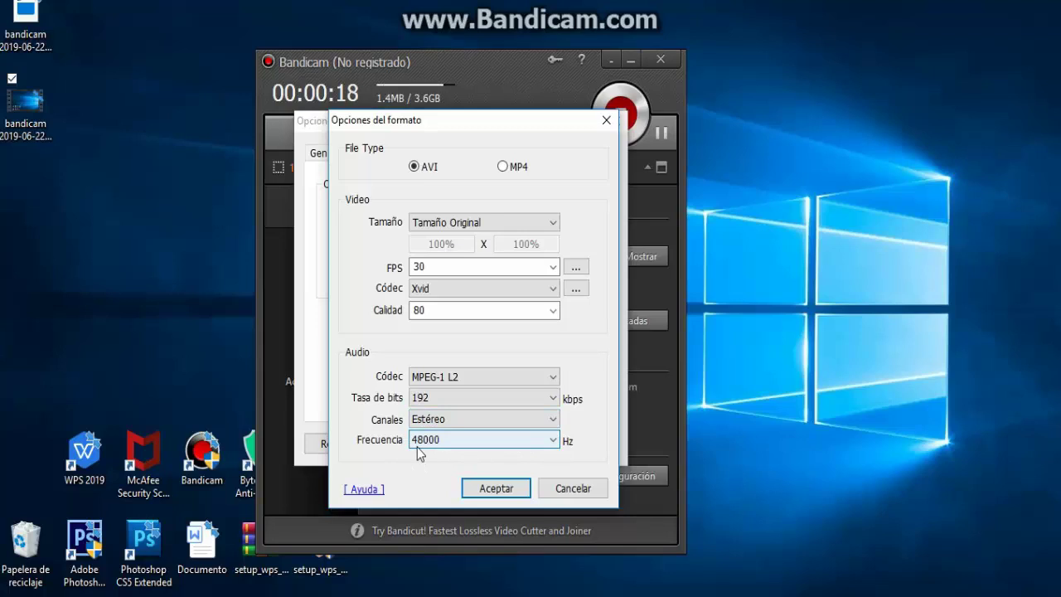
{"action": "left_click", "coordinate": [474, 493]}
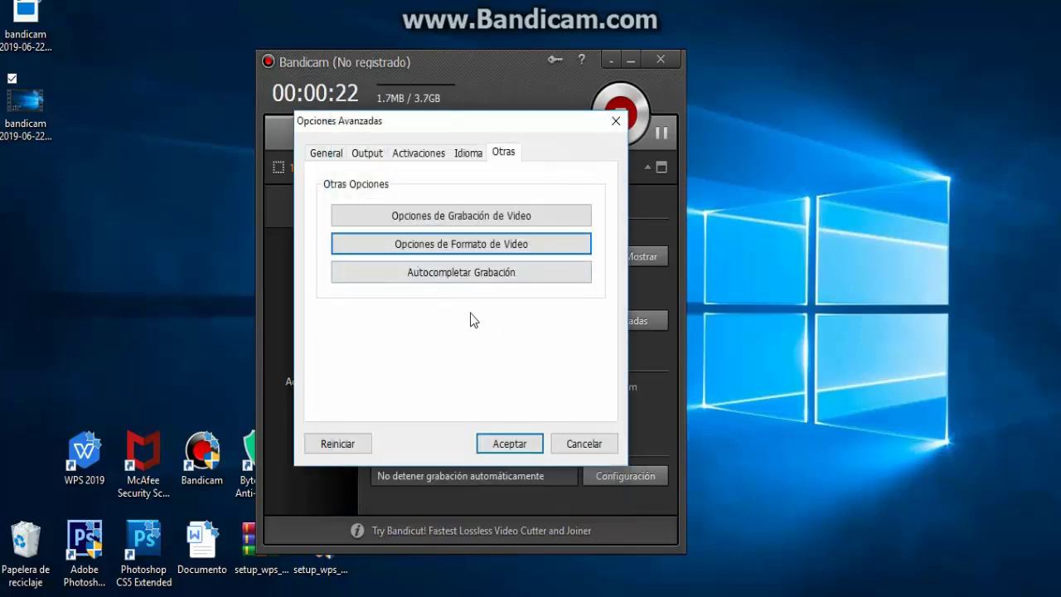
- Open the automatic recording stop settings, keep No detener as the stop condition, and accept both these settings and the advanced options
{"action": "left_click", "coordinate": [423, 274]}
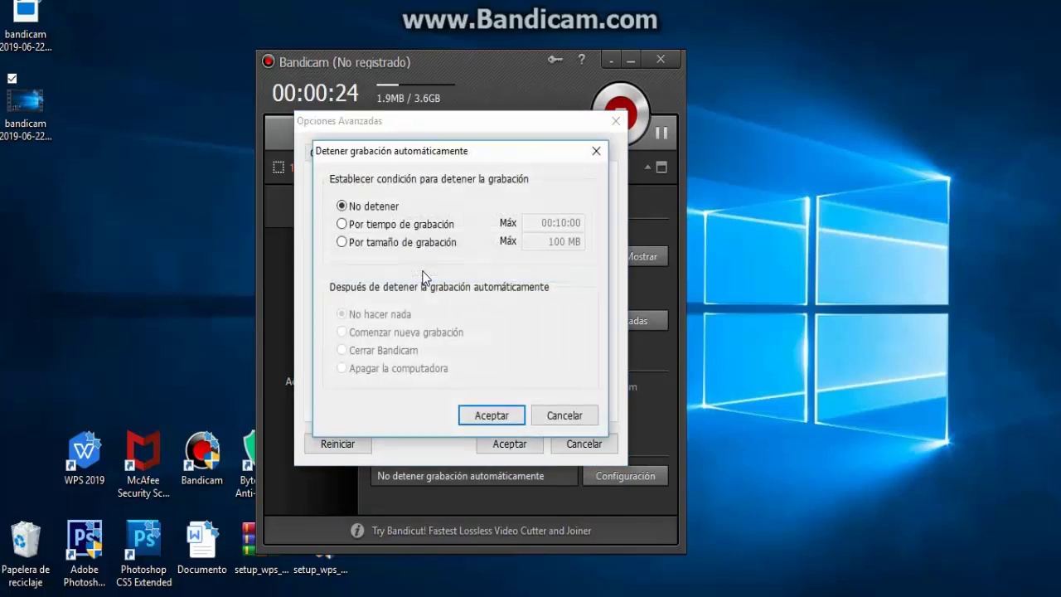
{"action": "mouse_move", "coordinate": [406, 149]}
{"action": "left_mouse_down"}
{"action": "mouse_move", "coordinate": [407, 176]}
{"action": "mouse_move", "coordinate": [417, 139]}
{"action": "mouse_move", "coordinate": [419, 149]}
{"action": "left_mouse_up"}
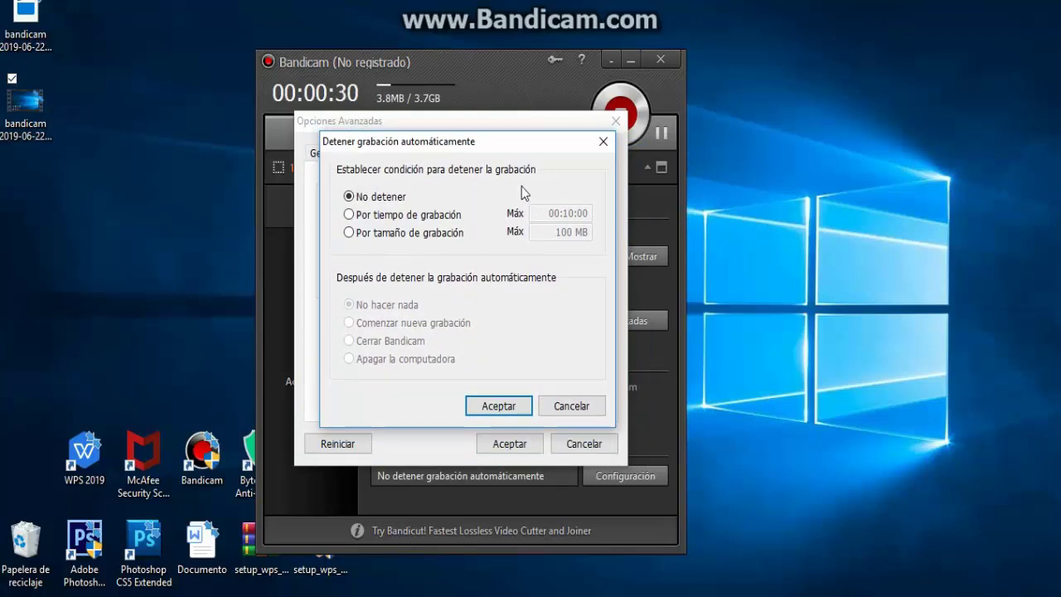
{"action": "left_click", "coordinate": [348, 215]}
{"action": "left_click", "coordinate": [348, 197]}
{"action": "left_click_drag", "start_coordinate": [494, 141], "coordinate": [497, 150]}
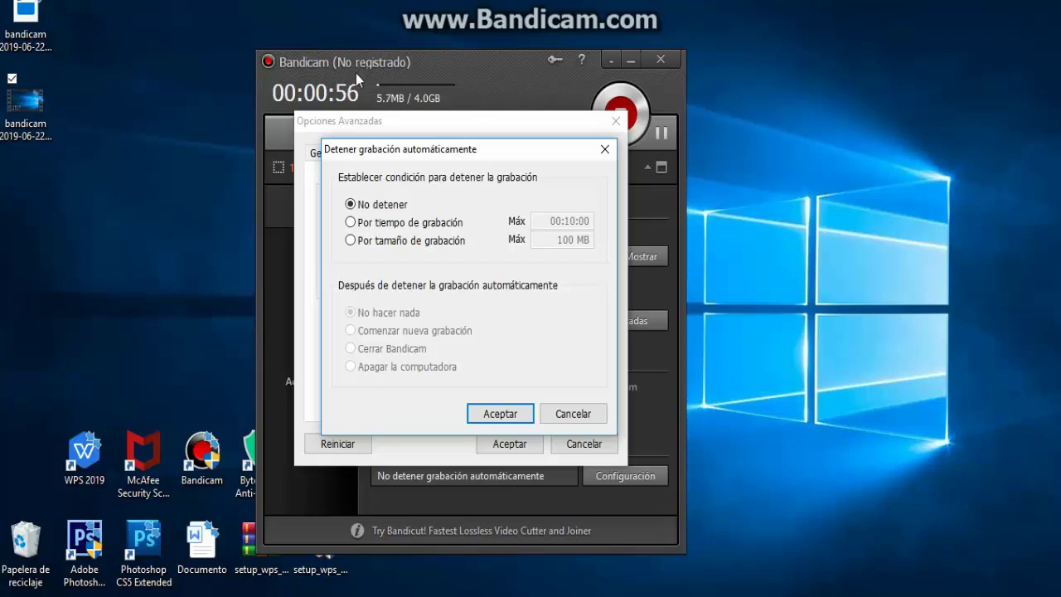
{"action": "mouse_move", "coordinate": [450, 157]}
{"action": "left_mouse_down"}
{"action": "mouse_move", "coordinate": [467, 158]}
{"action": "mouse_move", "coordinate": [442, 159]}
{"action": "left_mouse_up"}
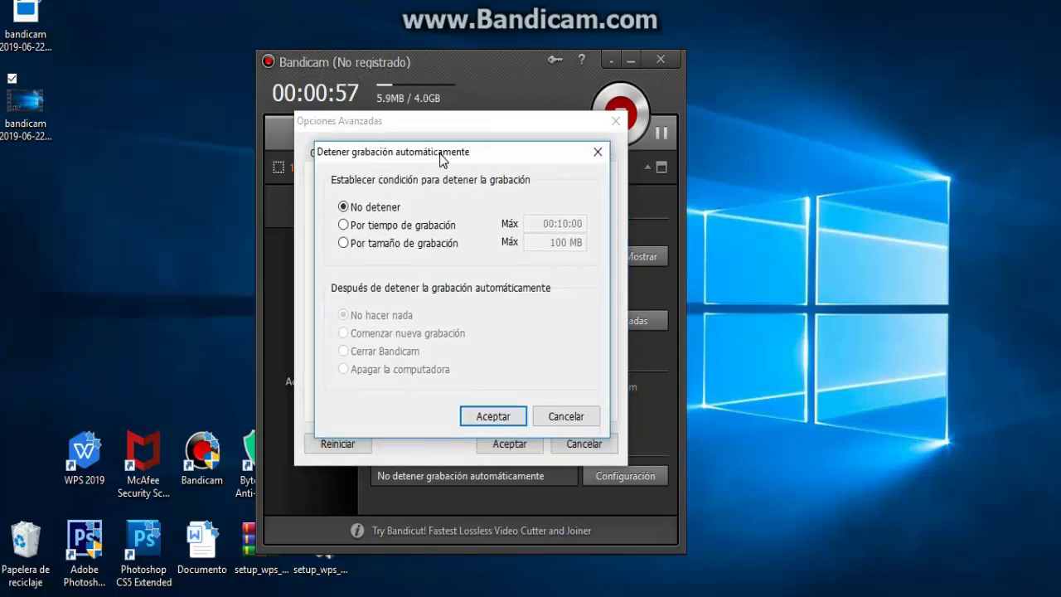
{"action": "left_click", "coordinate": [492, 417]}
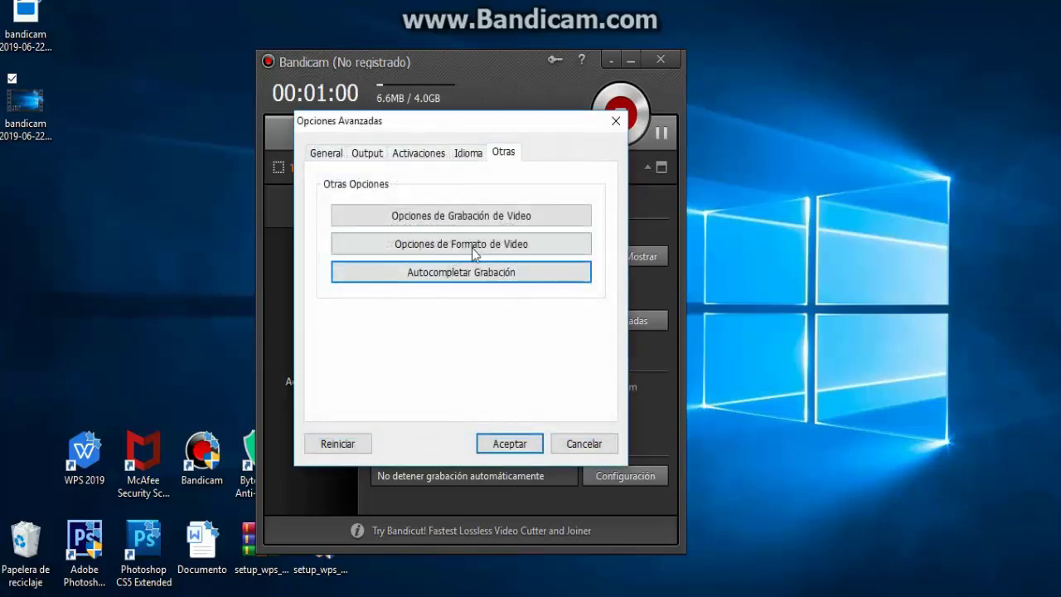
{"action": "left_click_drag", "start_coordinate": [458, 124], "coordinate": [448, 114]}
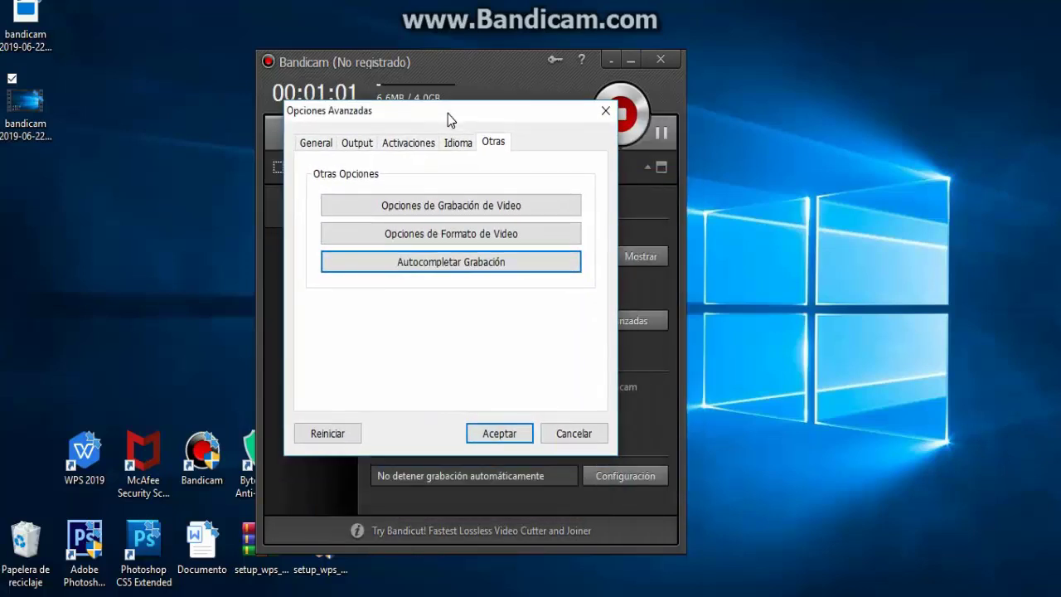
{"action": "key", "text": "Return"}
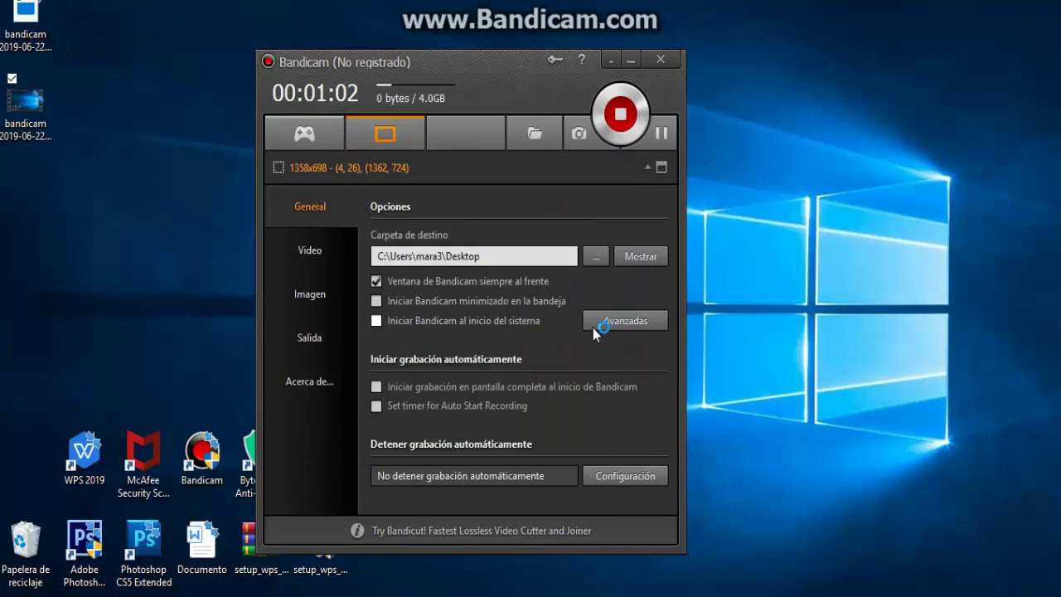
- Review the automatic stop configuration from the general settings and accept it with No detener selected
{"action": "left_click_drag", "start_coordinate": [471, 65], "coordinate": [473, 58]}
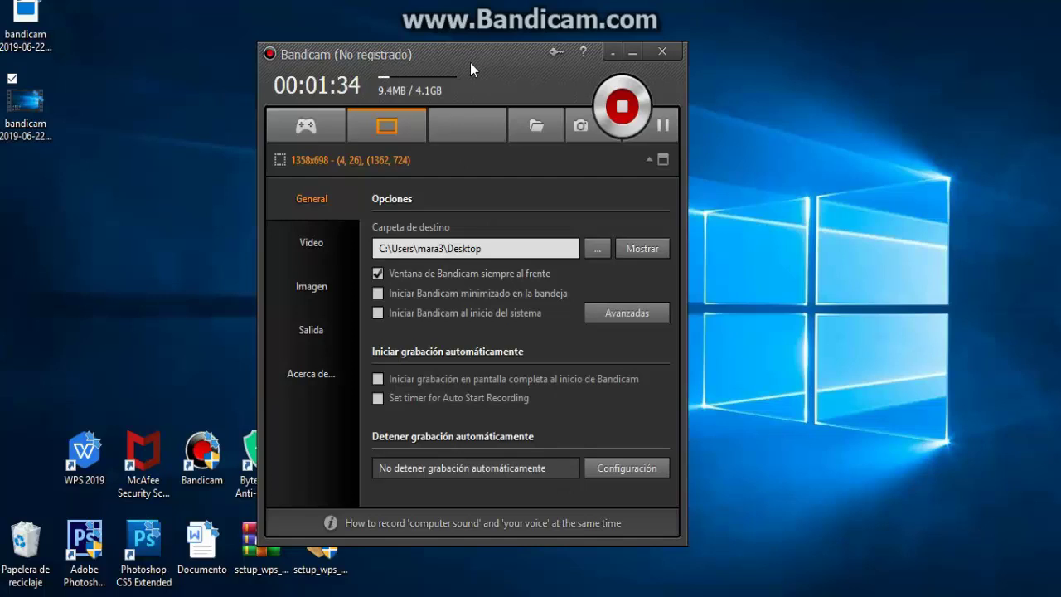
{"action": "left_click_drag", "start_coordinate": [470, 62], "coordinate": [484, 62]}
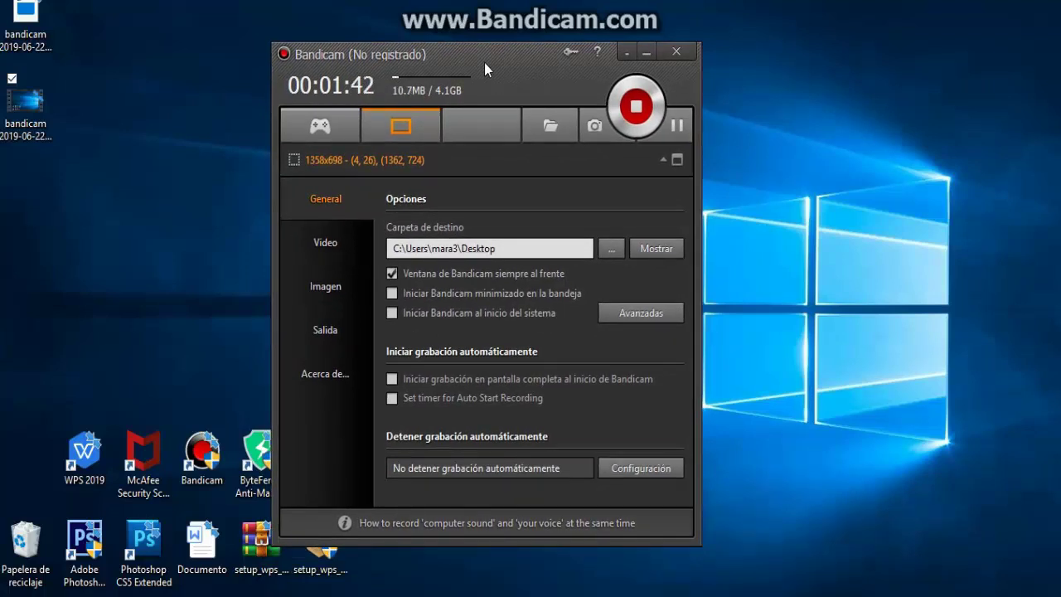
{"action": "left_click", "coordinate": [615, 465]}
{"action": "left_click_drag", "start_coordinate": [432, 157], "coordinate": [408, 117]}
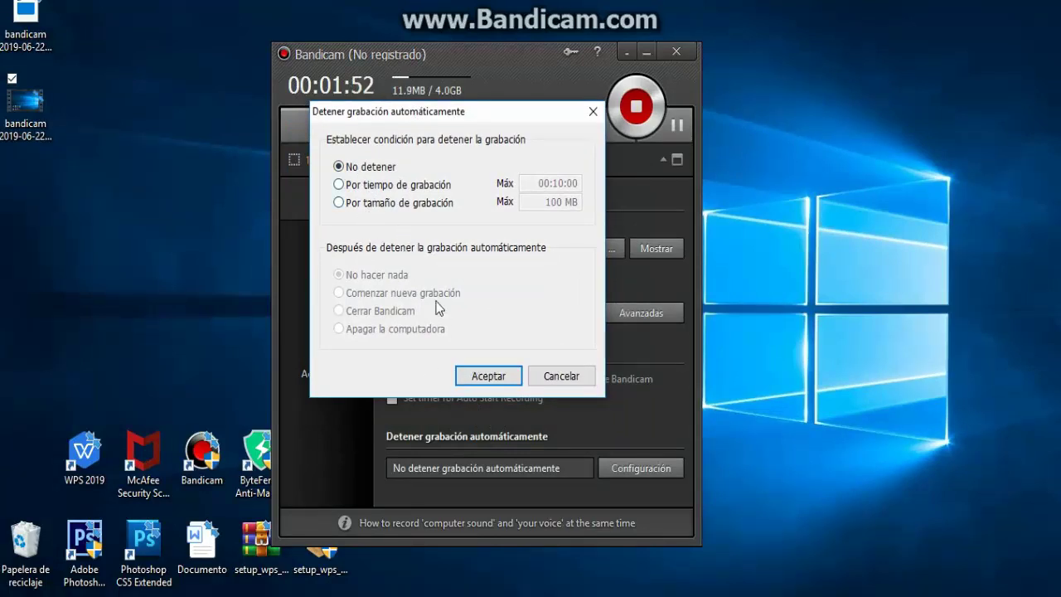
{"action": "left_click", "coordinate": [468, 380]}
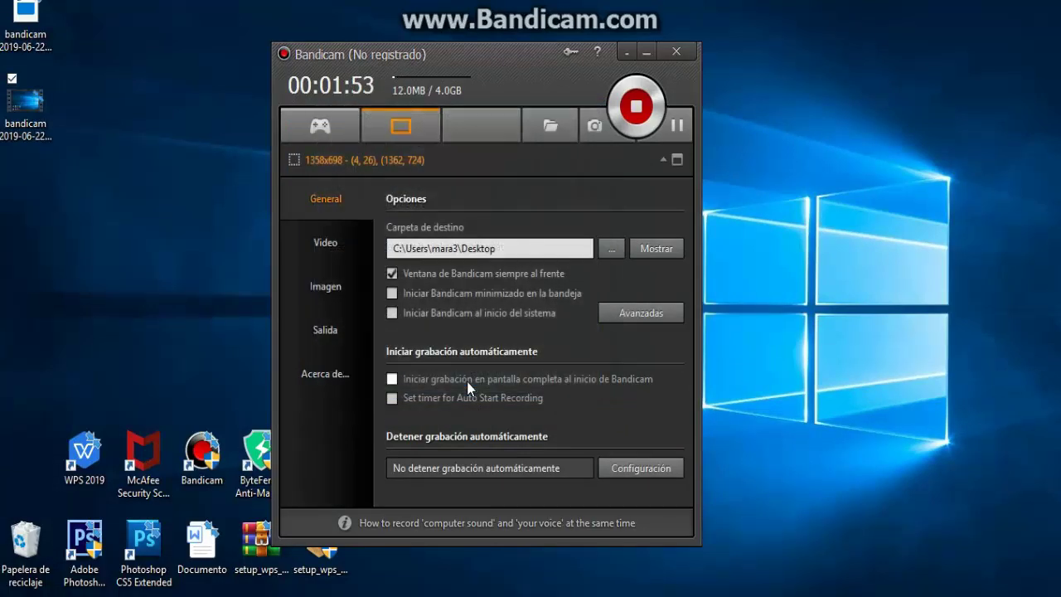
- Go to the video settings and review the sound, webcam, logo, effects and options pages of the recording configuration, accepting it unchanged
{"action": "left_click", "coordinate": [344, 249]}
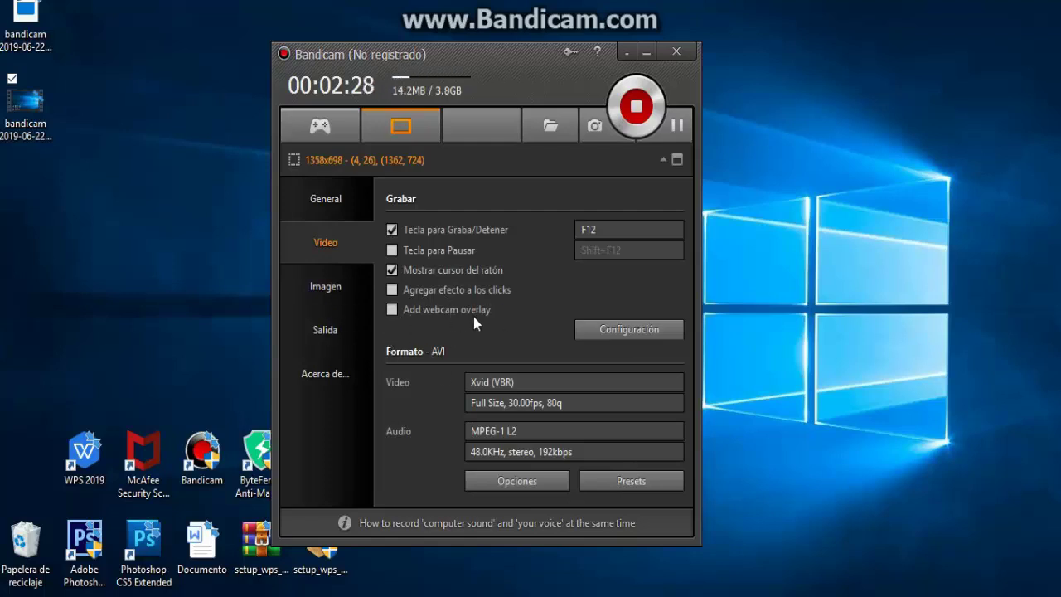
{"action": "left_click", "coordinate": [625, 334]}
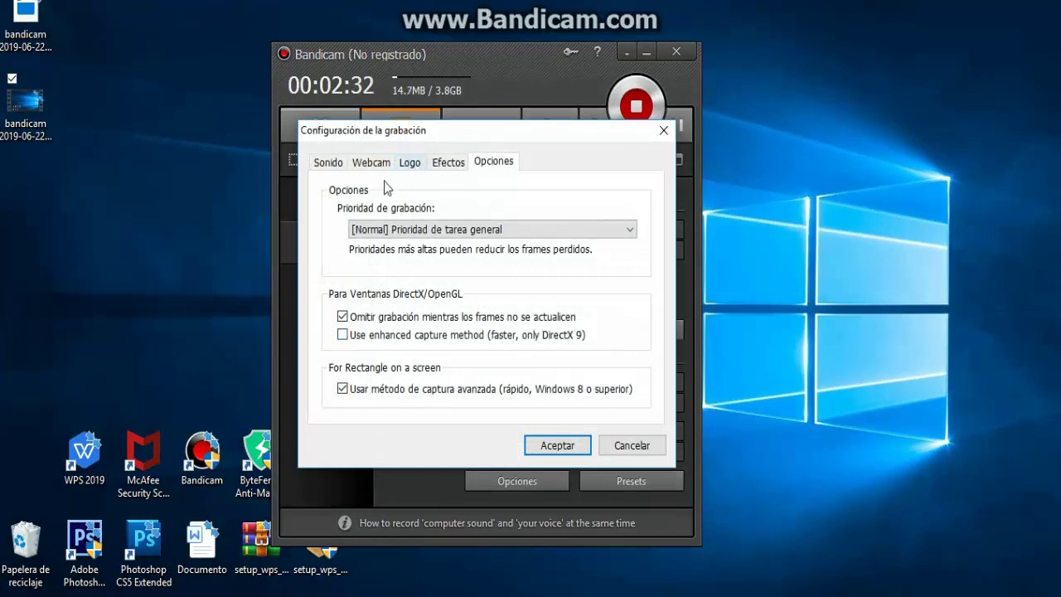
{"action": "left_click", "coordinate": [330, 162]}
{"action": "left_click", "coordinate": [368, 164]}
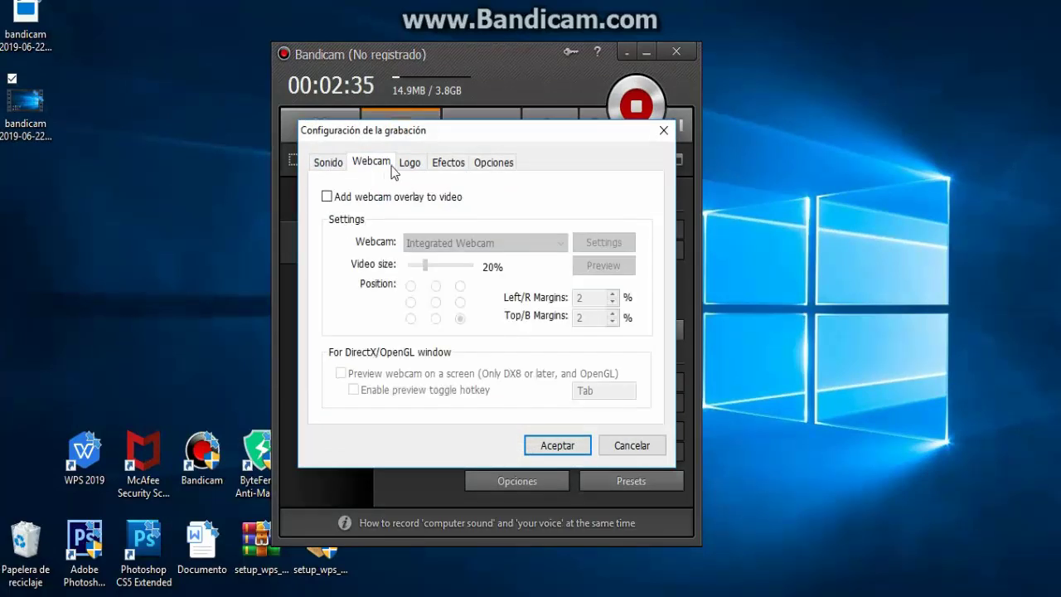
{"action": "left_click", "coordinate": [411, 166]}
{"action": "left_click", "coordinate": [456, 166]}
{"action": "left_click", "coordinate": [489, 164]}
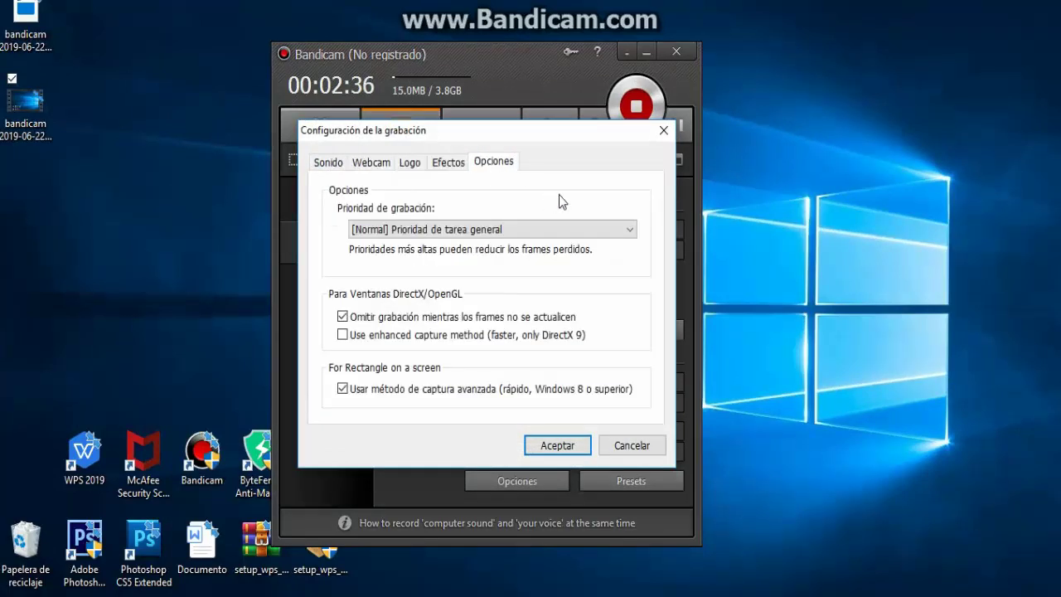
{"action": "left_click", "coordinate": [561, 447]}
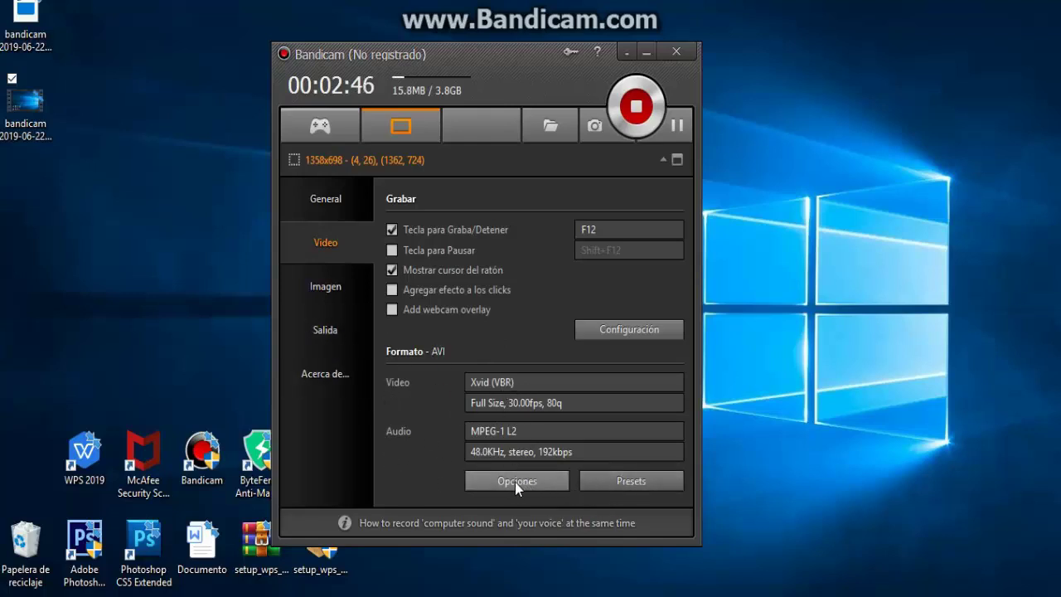
- Show the image capture settings and take a screenshot with the assigned capture hotkey
{"action": "left_click", "coordinate": [349, 286]}
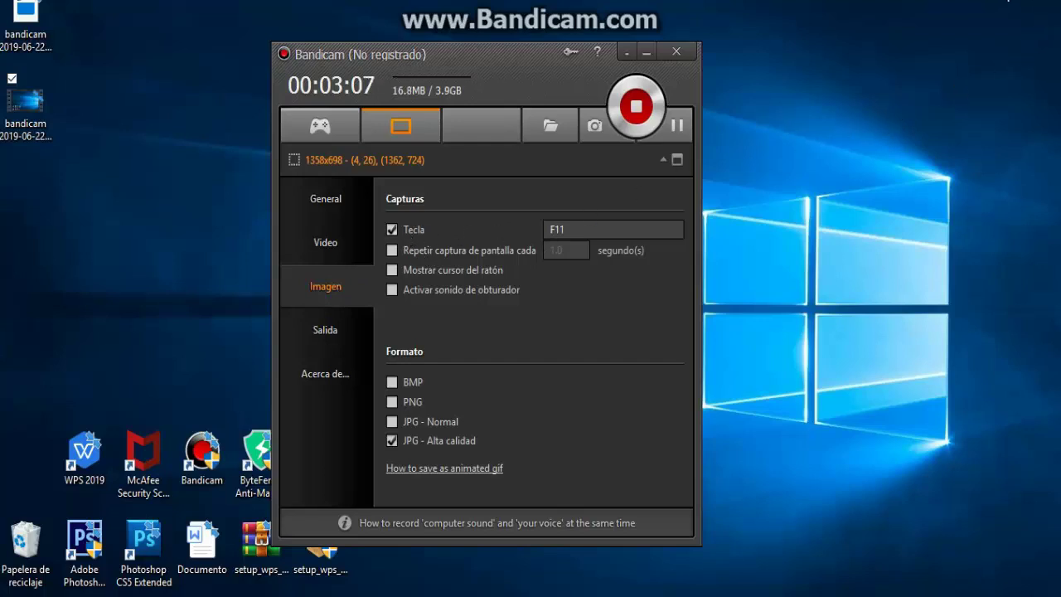
{"action": "key", "text": "F11"}
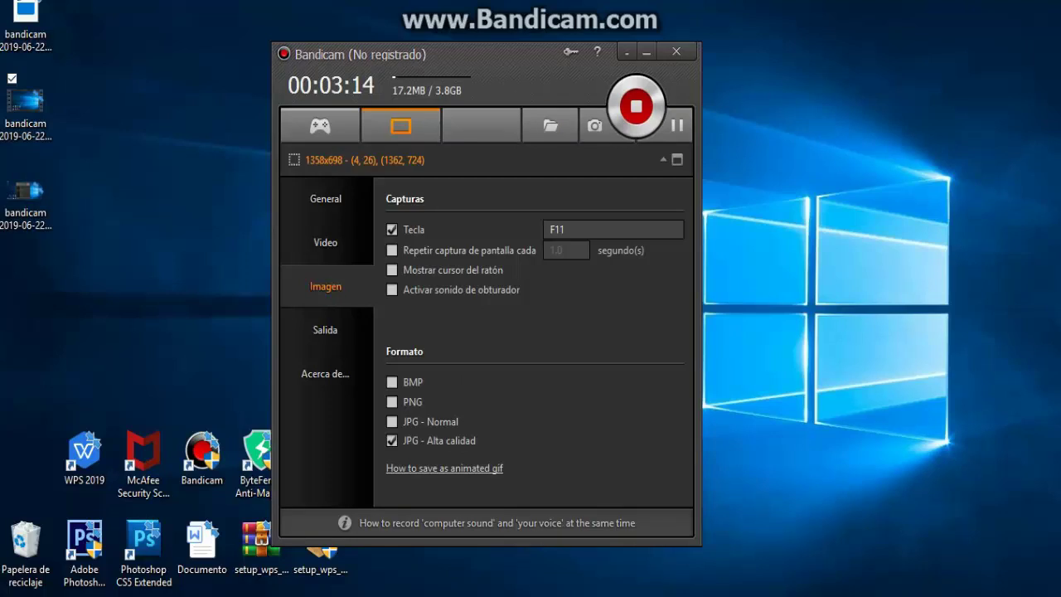
- Switch to File Explorer, minimize the recorder window, and look for the screenshot in the Bandicam folder inside Documentos
{"action": "left_click", "coordinate": [446, 590]}
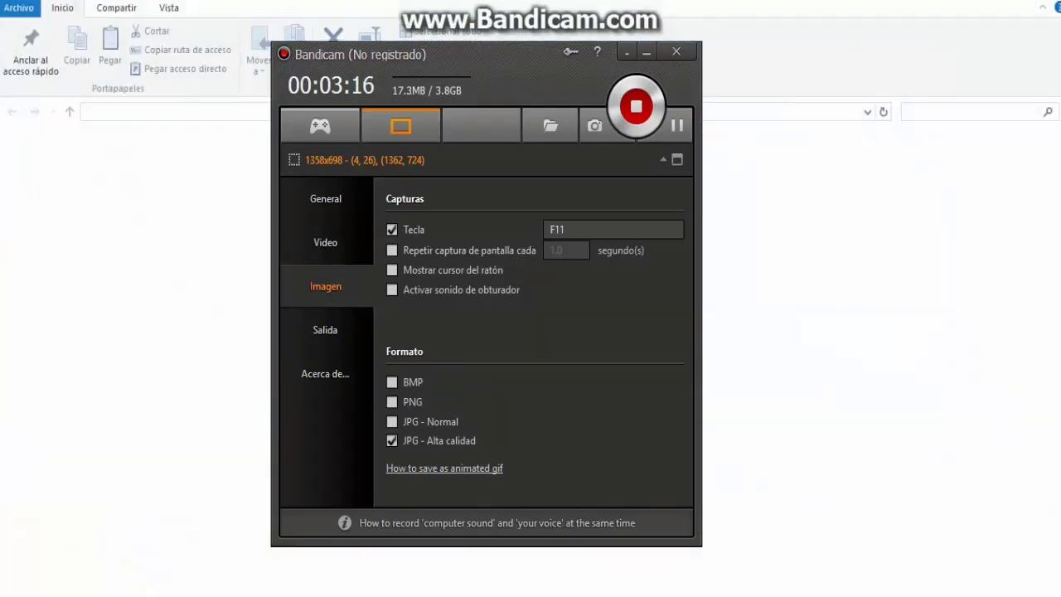
{"action": "left_click", "coordinate": [646, 52]}
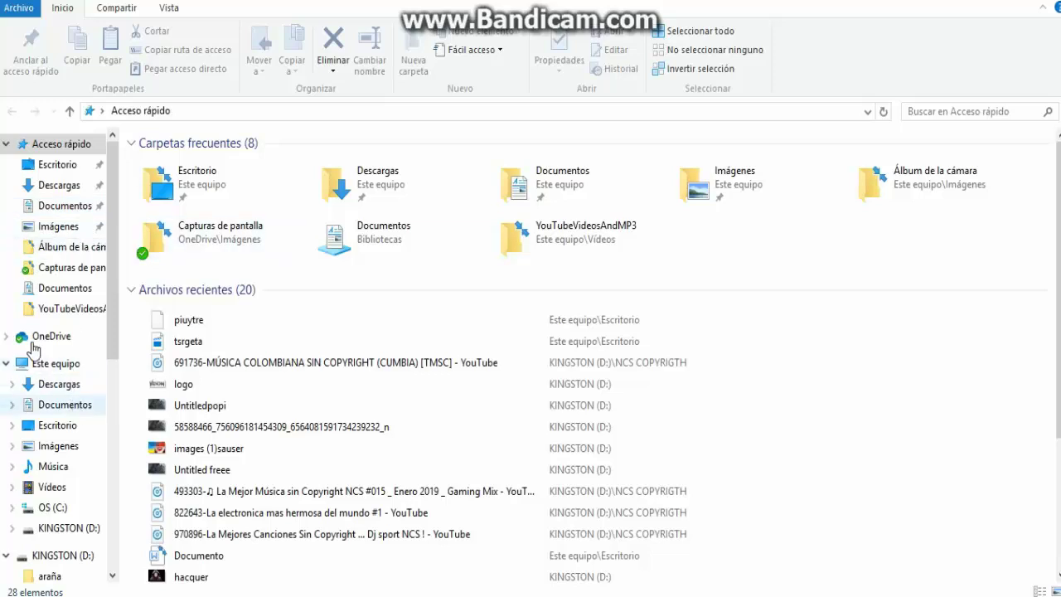
{"action": "left_click", "coordinate": [53, 209]}
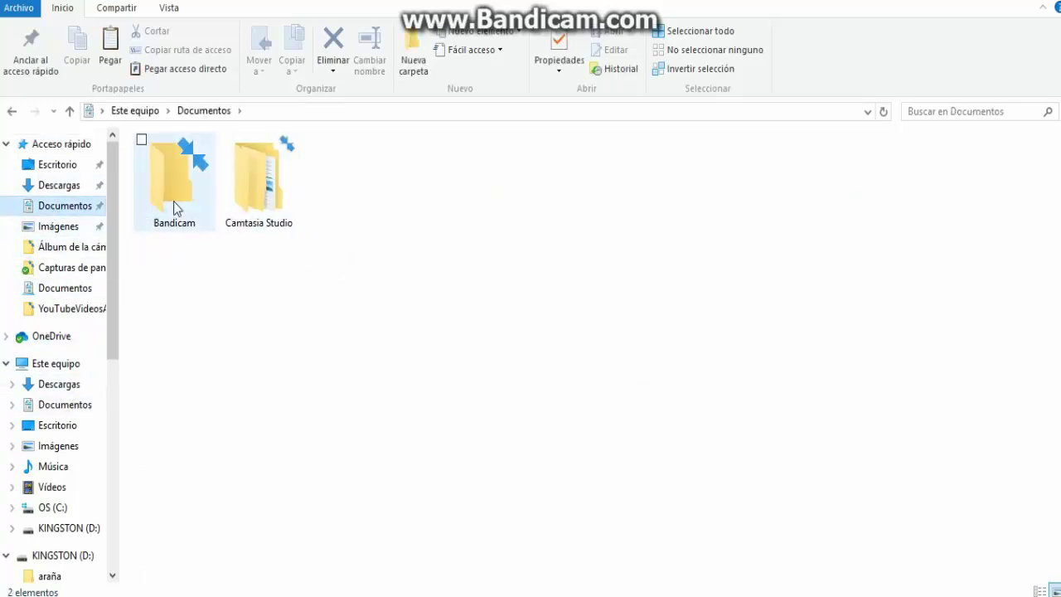
{"action": "double_click", "coordinate": [174, 203]}
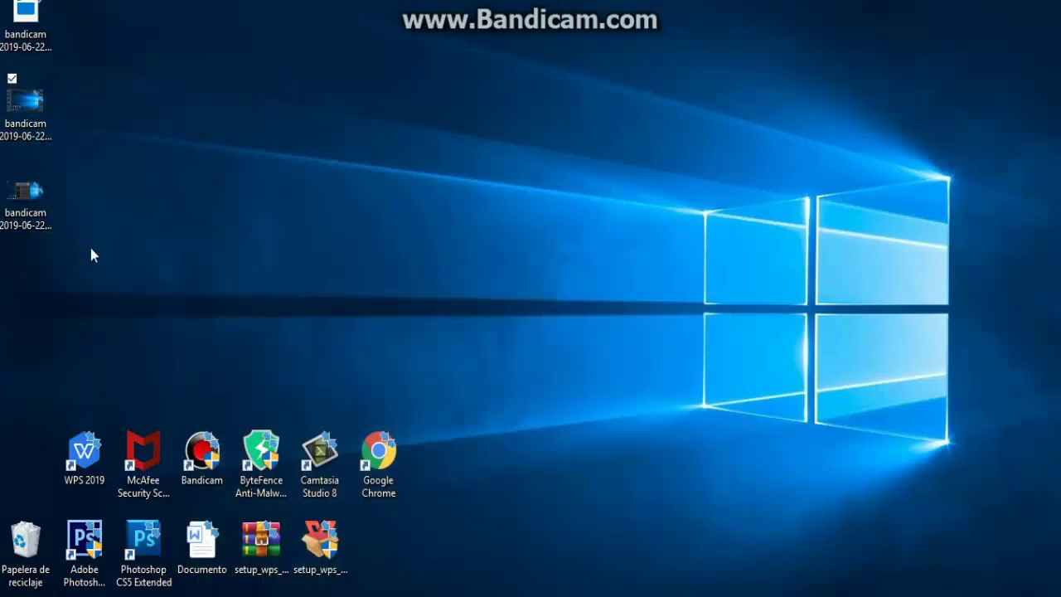
- Open the new screenshot from the desktop in Fotos, zoom in to inspect it, and close the viewer
{"action": "left_click", "coordinate": [28, 196]}
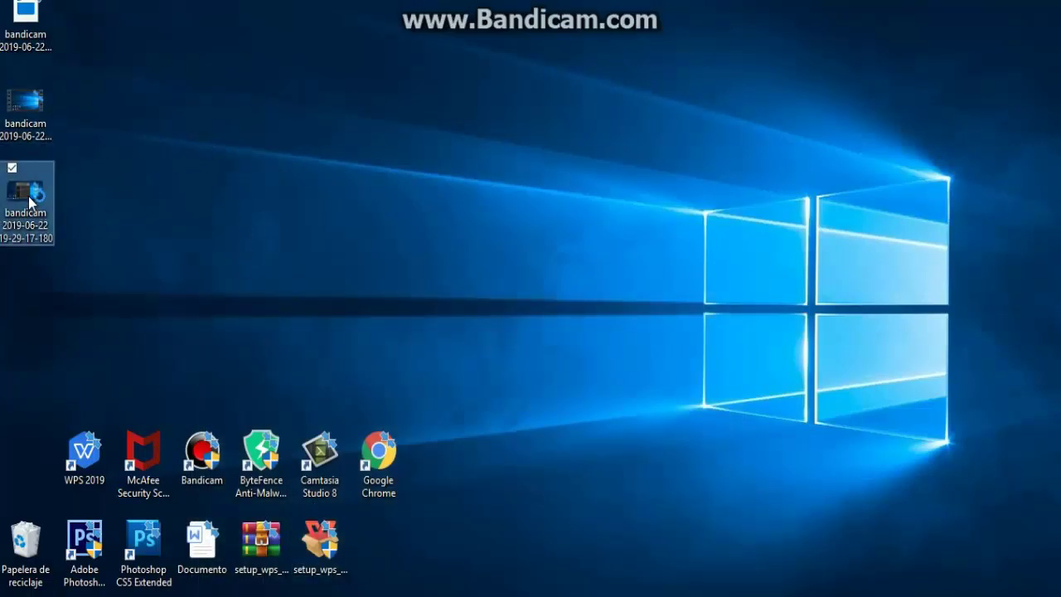
{"action": "double_click", "coordinate": [29, 196]}
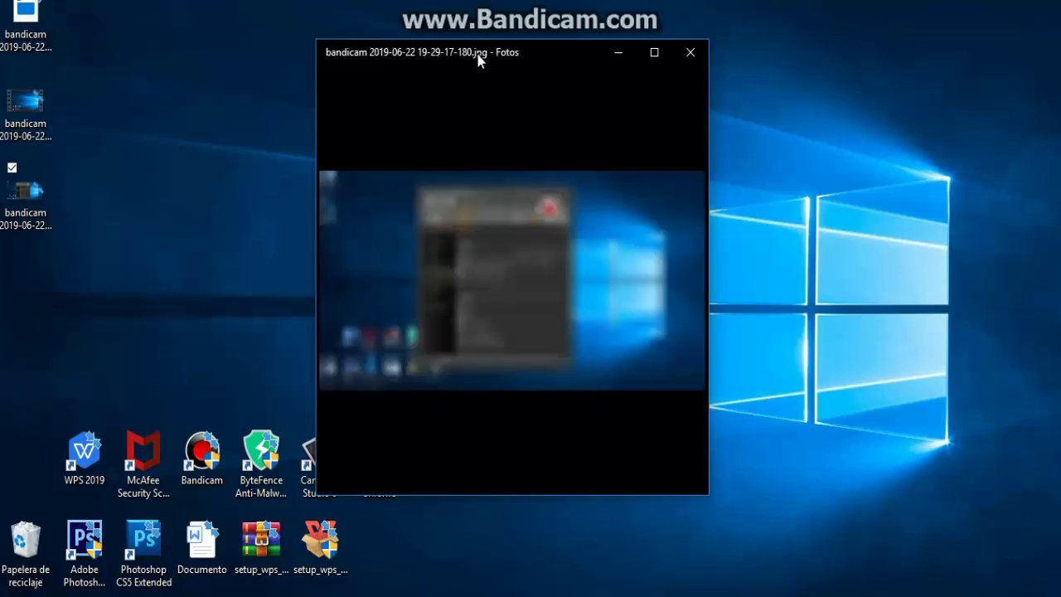
{"action": "double_click", "coordinate": [483, 298]}
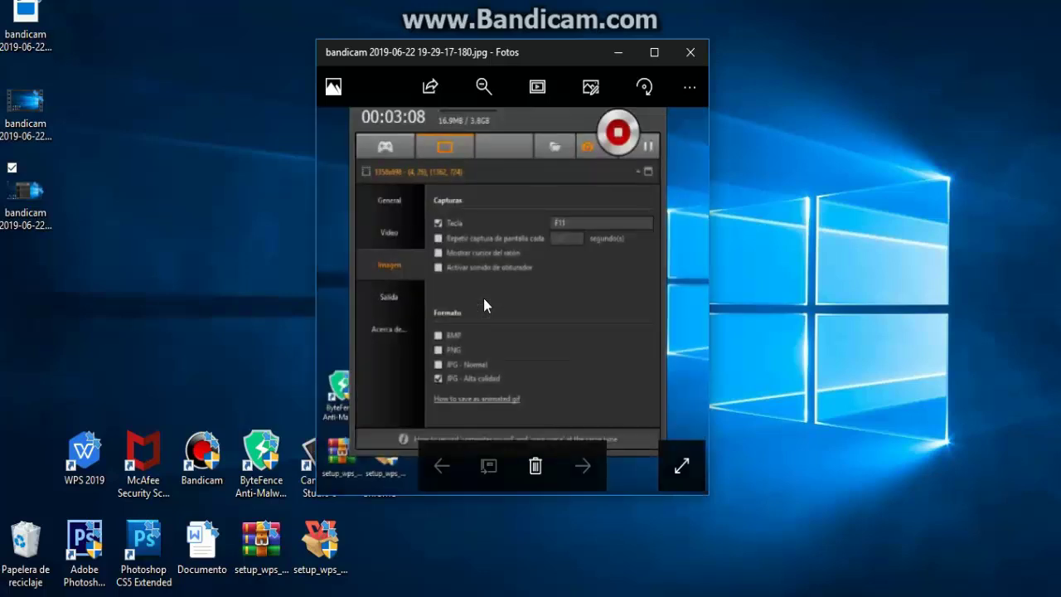
{"action": "double_click", "coordinate": [484, 301]}
{"action": "double_click", "coordinate": [484, 300]}
{"action": "left_click", "coordinate": [688, 53]}
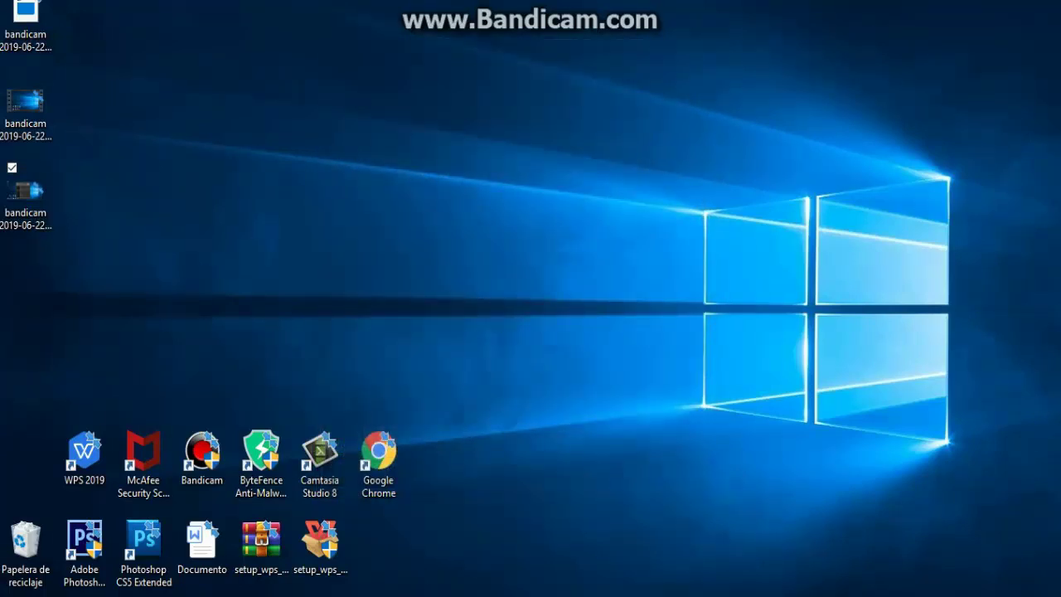
- Back in Bandicam, enable the shutter sound for image captures and take another screenshot
{"action": "left_click_drag", "start_coordinate": [462, 48], "coordinate": [445, 69]}
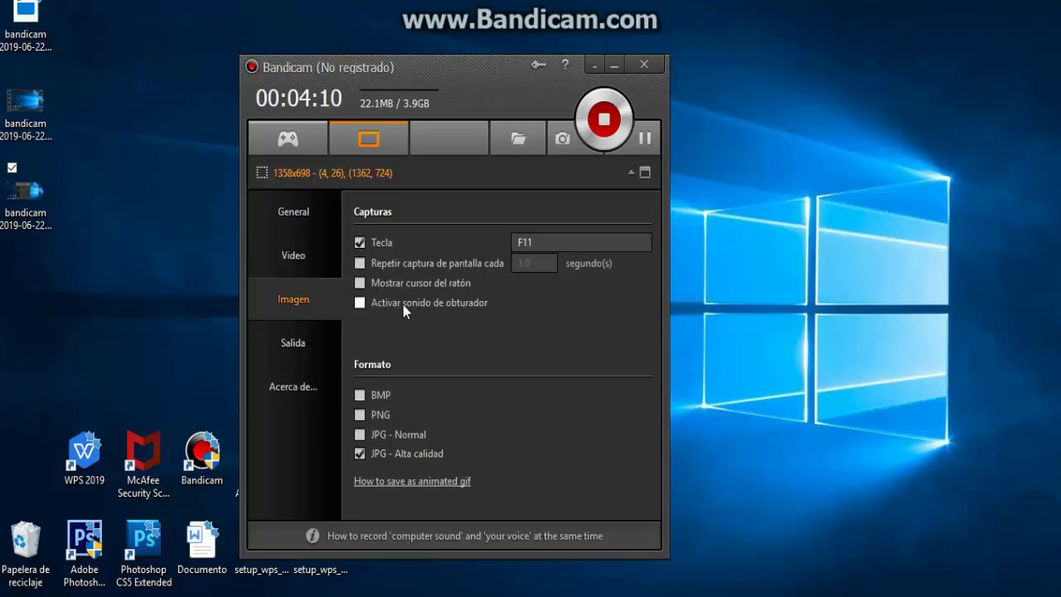
{"action": "left_click", "coordinate": [359, 303]}
{"action": "key", "text": "F11"}
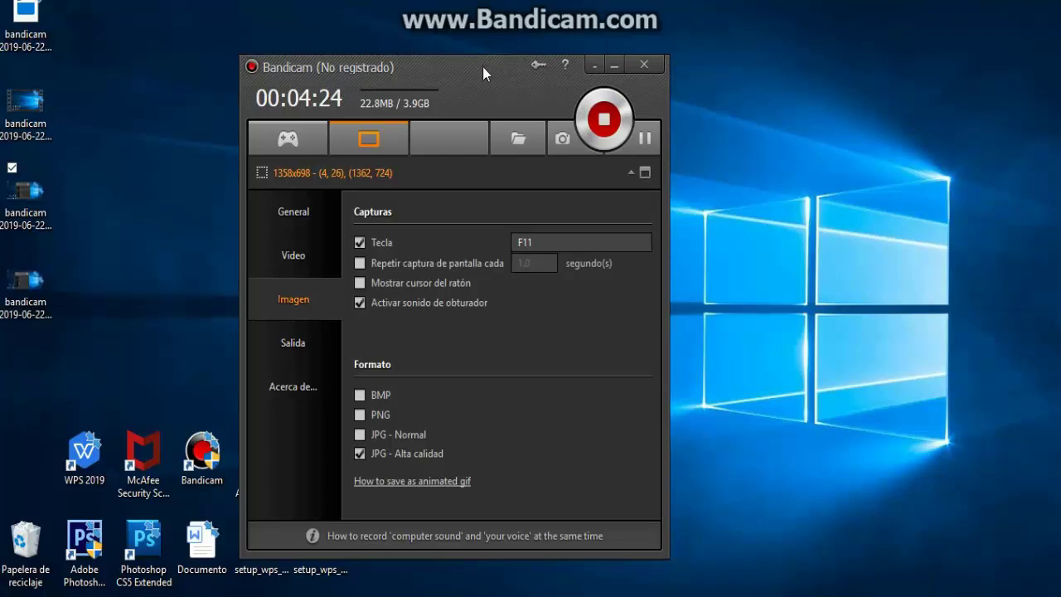
- Disable the shutter sound for image captures
{"action": "left_click_drag", "start_coordinate": [483, 66], "coordinate": [545, 53]}
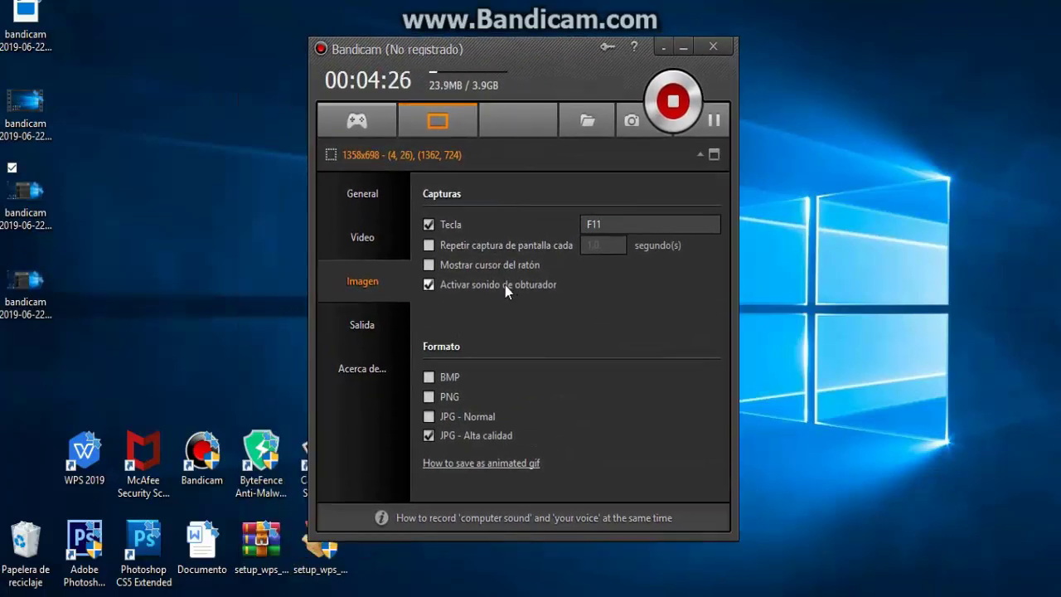
{"action": "left_click", "coordinate": [428, 285]}
{"action": "mouse_move", "coordinate": [532, 50]}
{"action": "left_mouse_down"}
{"action": "mouse_move", "coordinate": [500, 80]}
{"action": "mouse_move", "coordinate": [526, 57]}
{"action": "mouse_move", "coordinate": [535, 69]}
{"action": "left_mouse_up"}
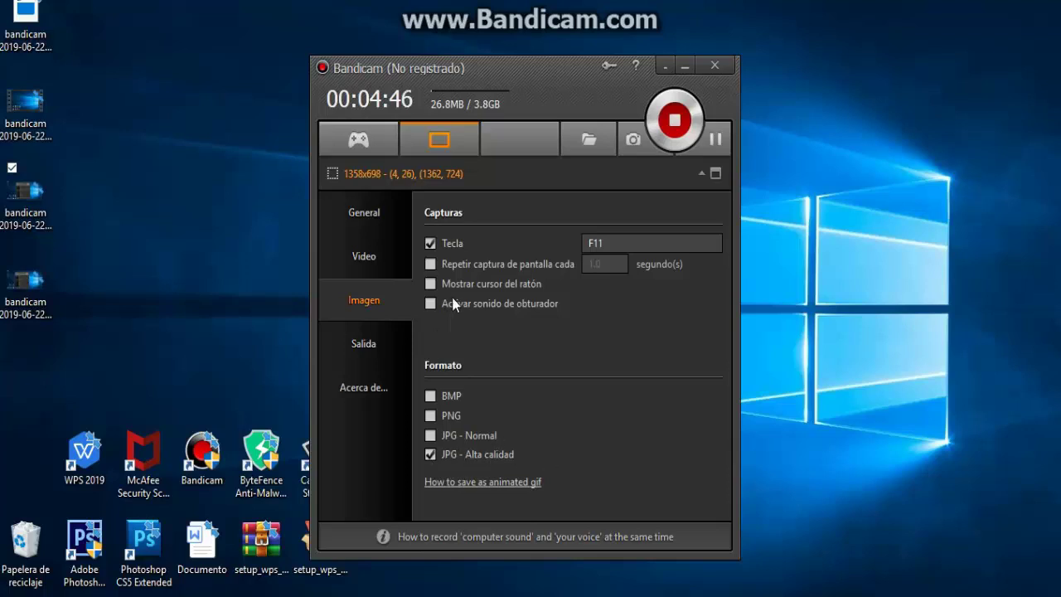
- Review the recorded videos in the output section against the desktop files, and check the version and license information
{"action": "left_click", "coordinate": [370, 350]}
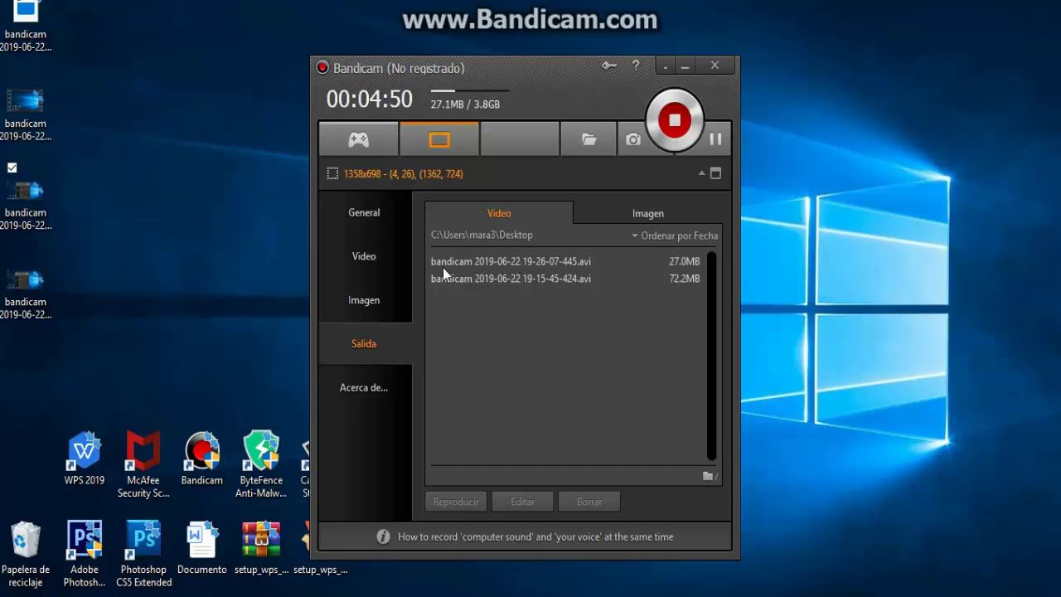
{"action": "left_click_drag", "start_coordinate": [104, 52], "coordinate": [69, 304]}
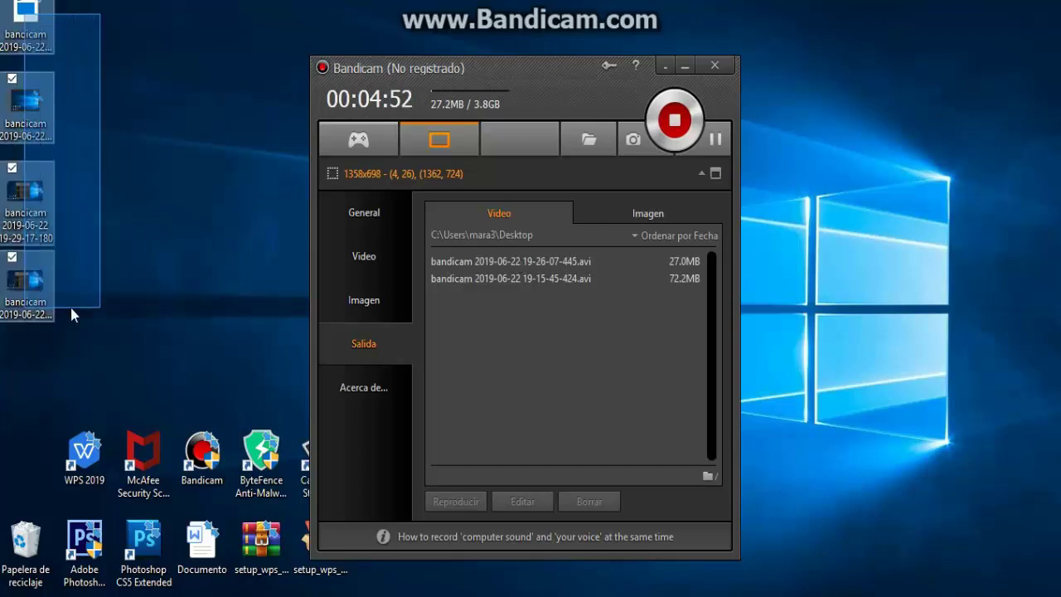
{"action": "left_click", "coordinate": [503, 292]}
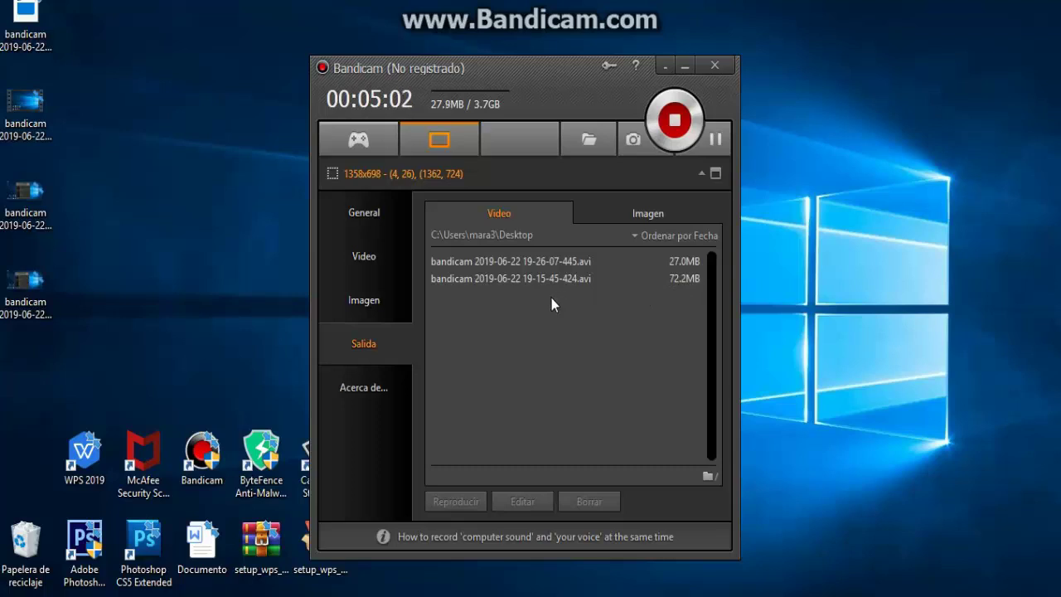
{"action": "left_click", "coordinate": [360, 402]}
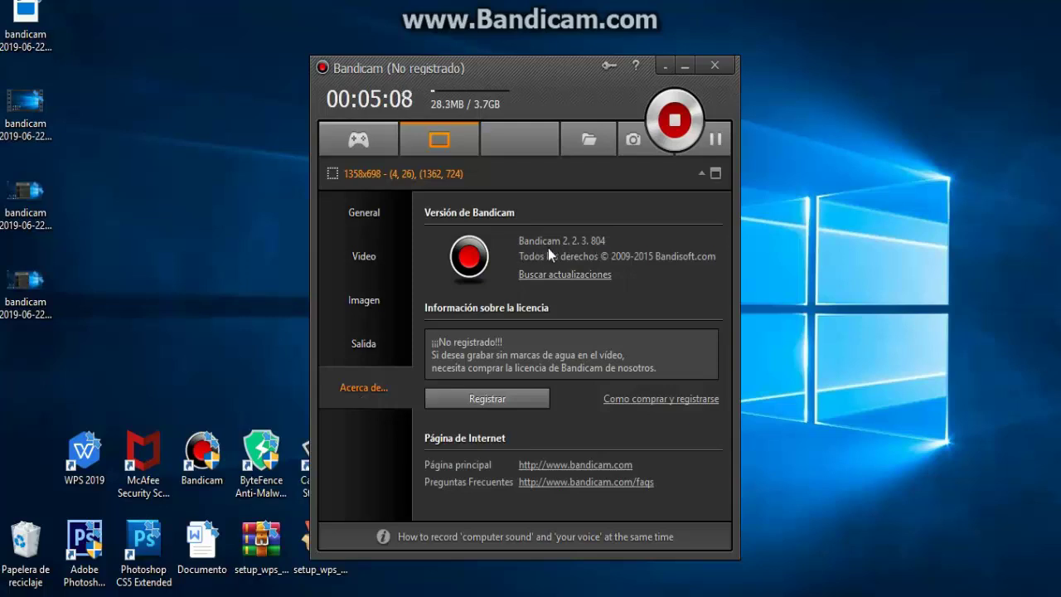
{"action": "left_click_drag", "start_coordinate": [540, 73], "coordinate": [539, 60]}
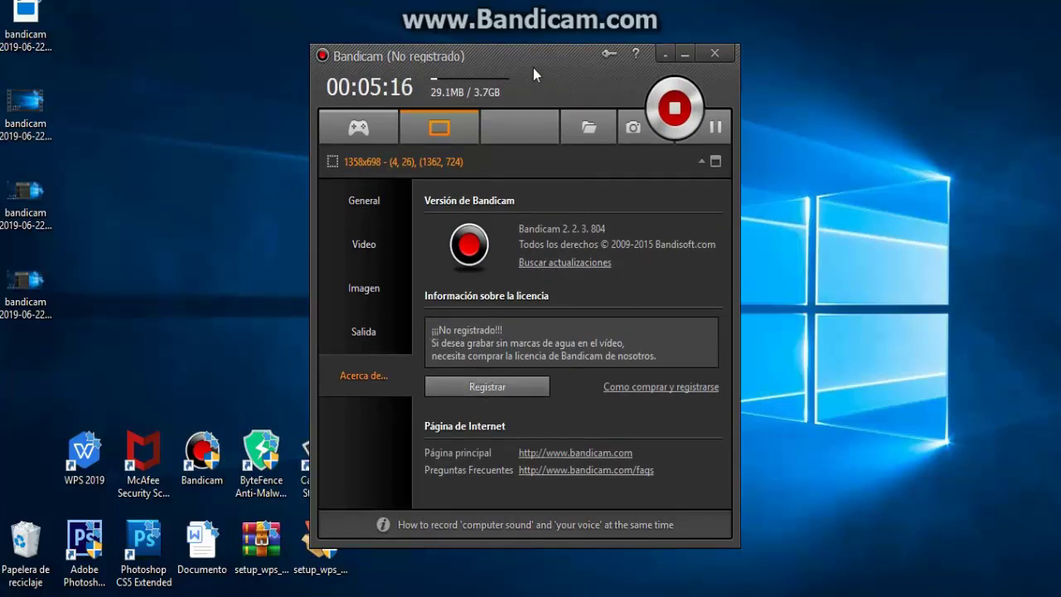
- Open the recordings' destination folder from the general section to view its files, and close the Bandicam and Escritorio folder windows
{"action": "mouse_move", "coordinate": [533, 68]}
{"action": "left_mouse_down"}
{"action": "mouse_move", "coordinate": [513, 67]}
{"action": "mouse_move", "coordinate": [527, 56]}
{"action": "mouse_move", "coordinate": [535, 66]}
{"action": "left_mouse_up"}
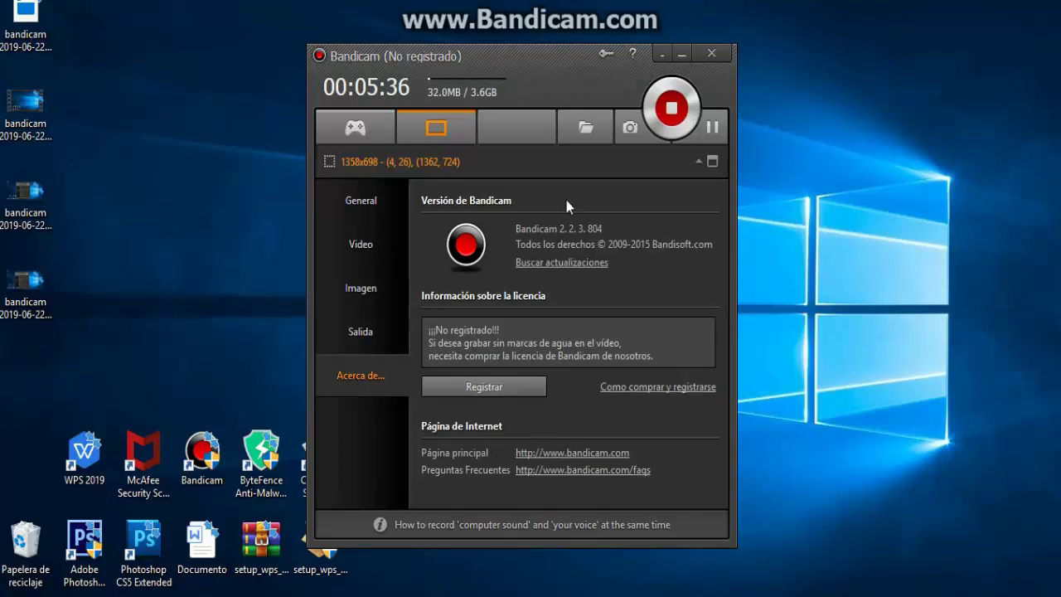
{"action": "left_click", "coordinate": [359, 205]}
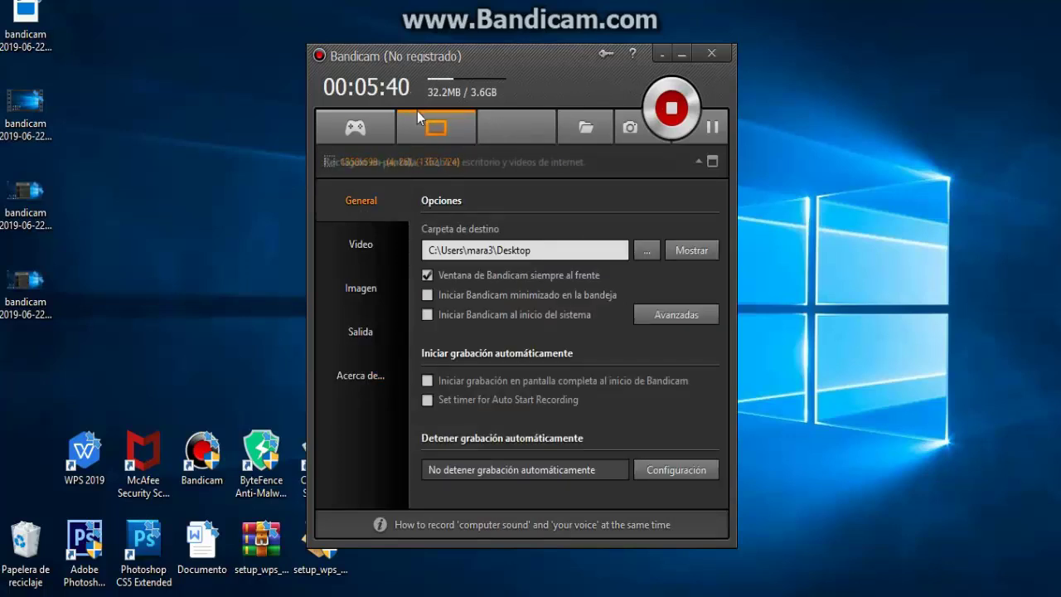
{"action": "left_click", "coordinate": [598, 129]}
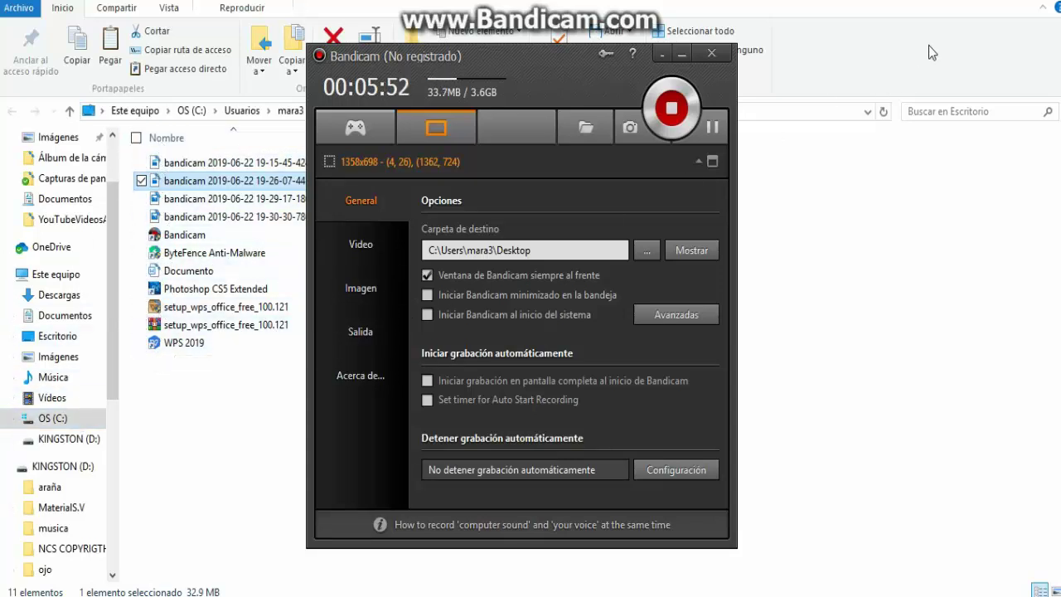
{"action": "mouse_move", "coordinate": [398, 593]}
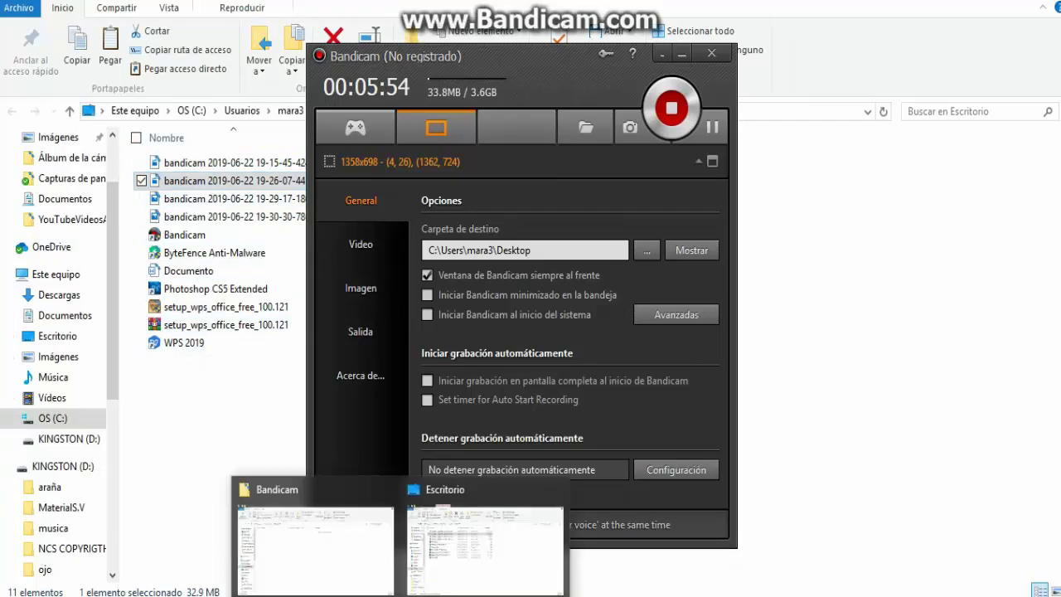
{"action": "left_click", "coordinate": [387, 491]}
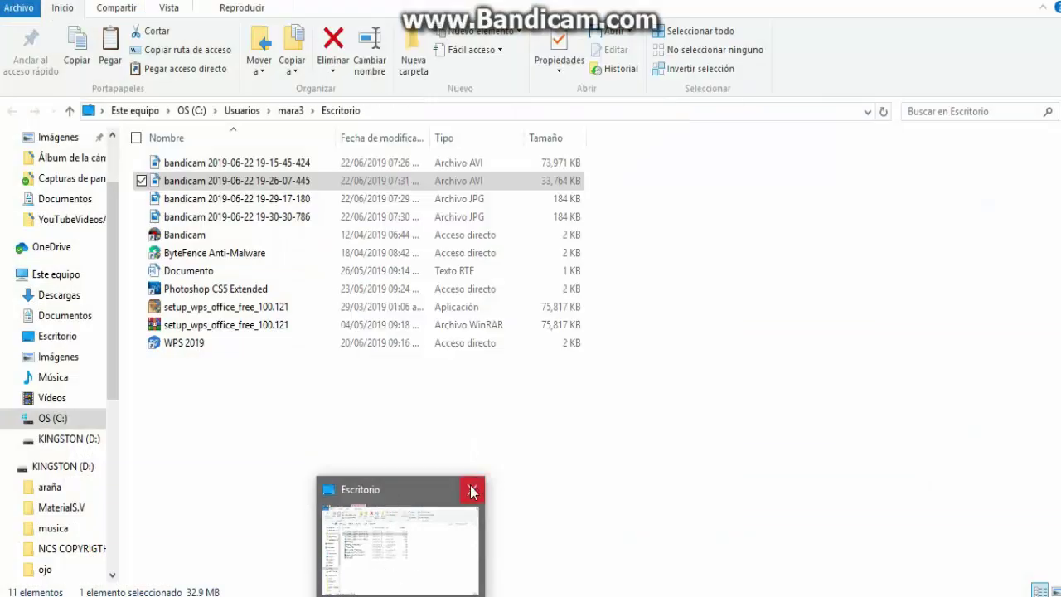
{"action": "left_click", "coordinate": [472, 491]}
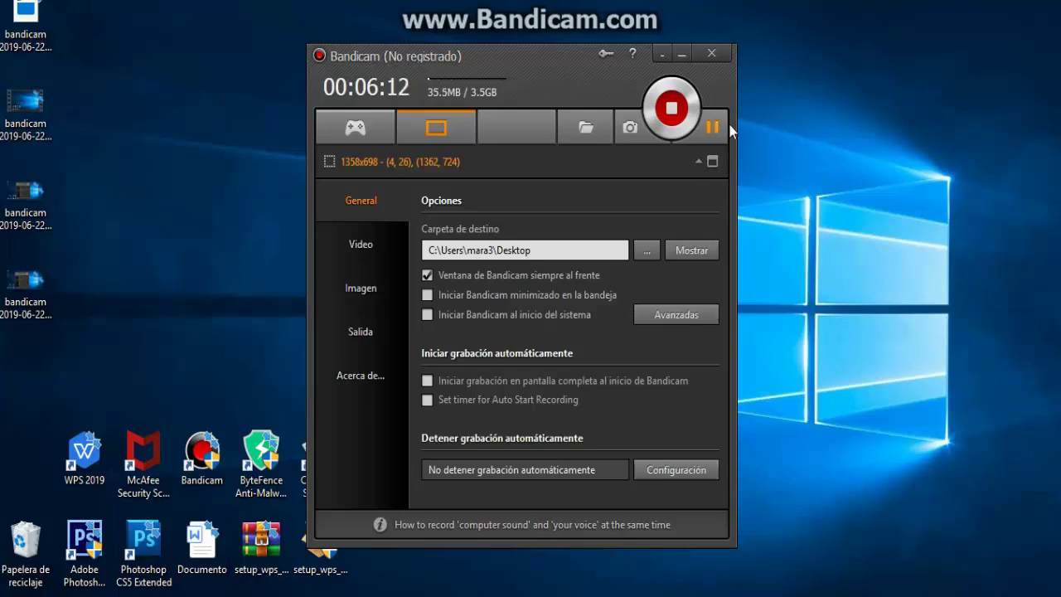
{"action": "left_click", "coordinate": [695, 163]}
{"action": "left_click", "coordinate": [695, 162]}
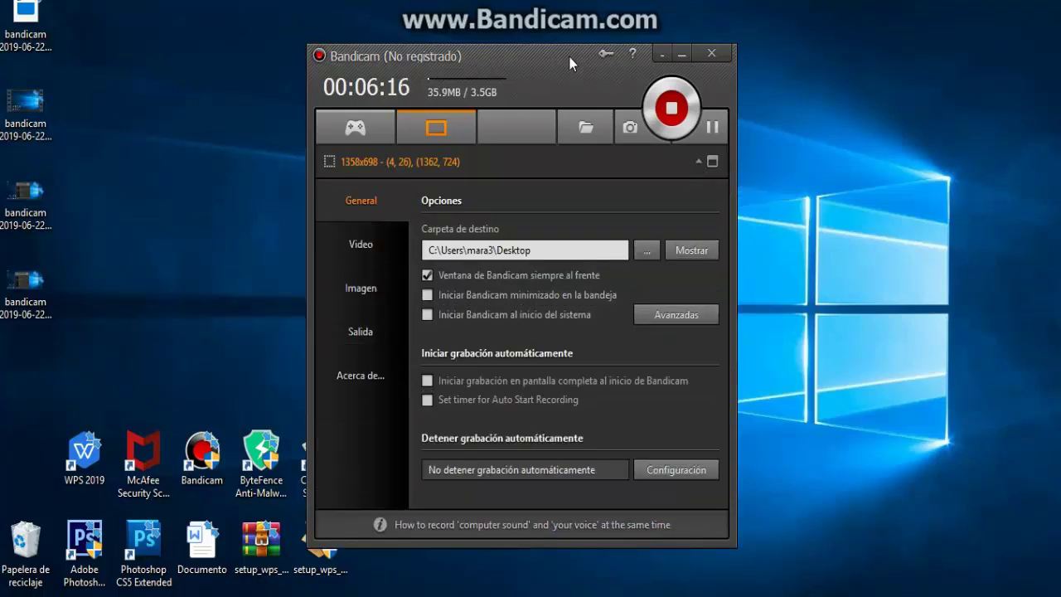
{"action": "mouse_move", "coordinate": [559, 53]}
{"action": "left_mouse_down"}
{"action": "mouse_move", "coordinate": [543, 51]}
{"action": "mouse_move", "coordinate": [546, 69]}
{"action": "left_mouse_up"}
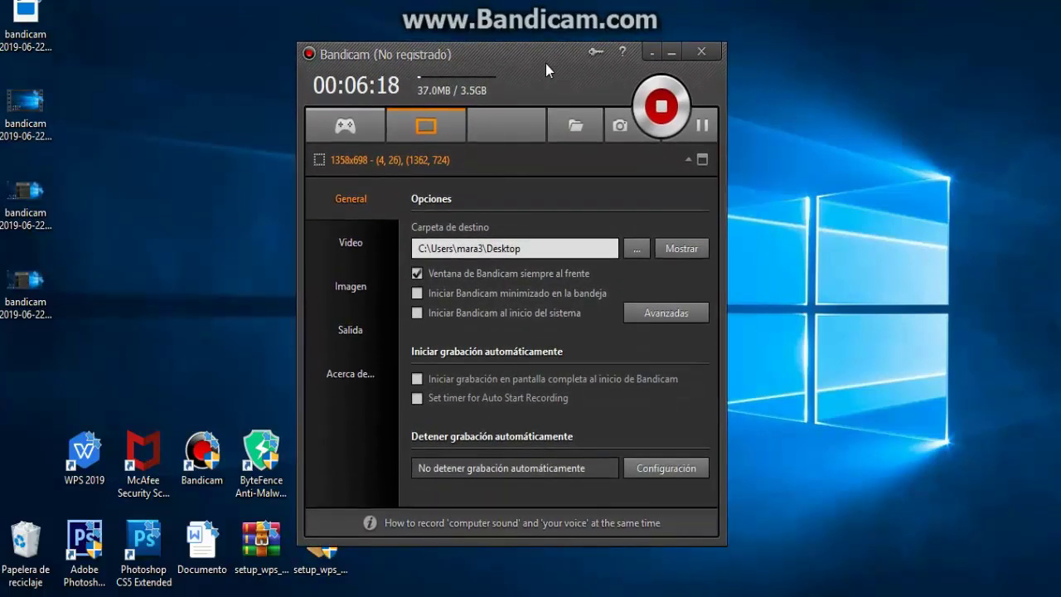